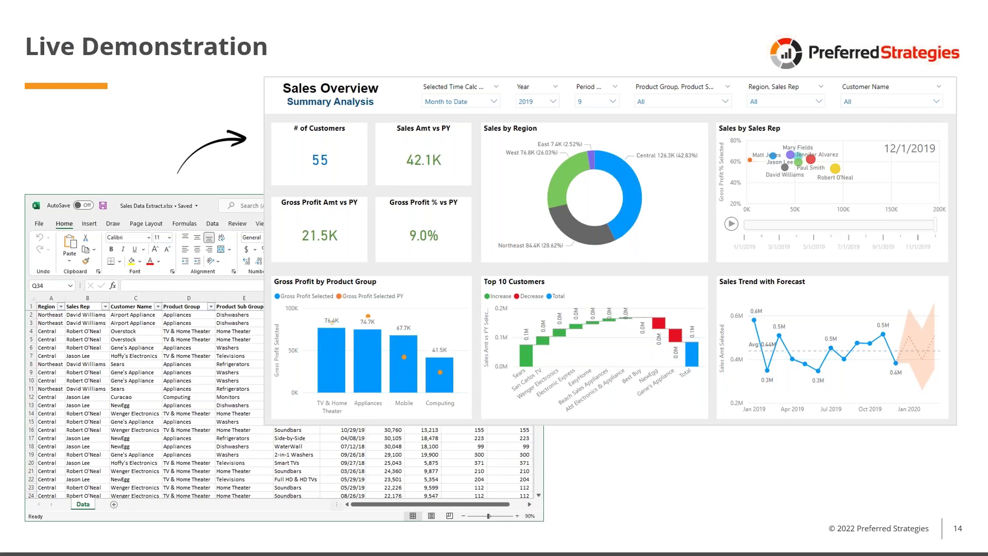
# Switch to the Sales Data Extract.xlsx workbook in Excel, maximize its window and review the sales rows on the Data sheet
pyautogui.hotkey('alt', 'Tab')
pyautogui.moveTo(626, 50); pyautogui.dragTo(625, 48)
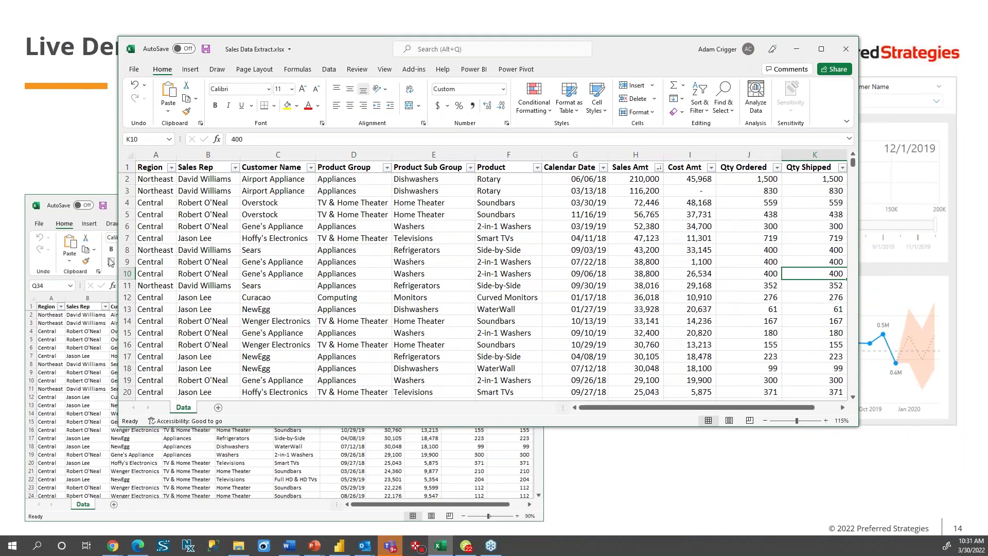
pyautogui.click(822, 47)
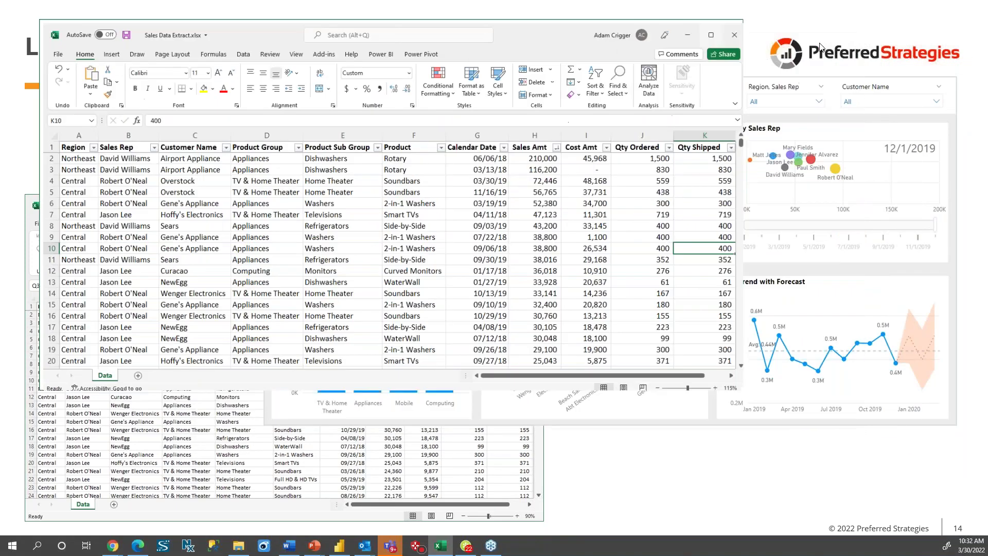
pyautogui.click(238, 176)
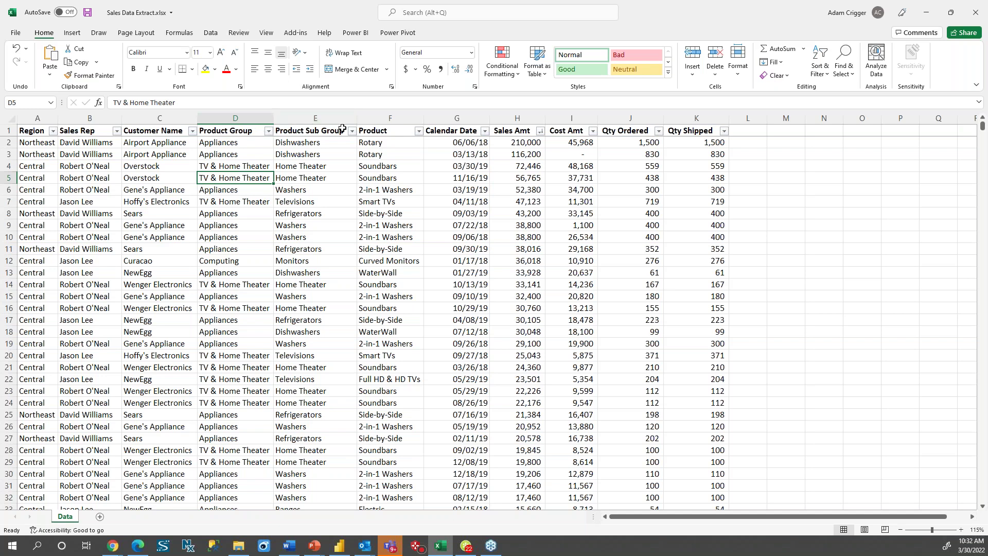
pyautogui.scroll(-10, 612, 216)
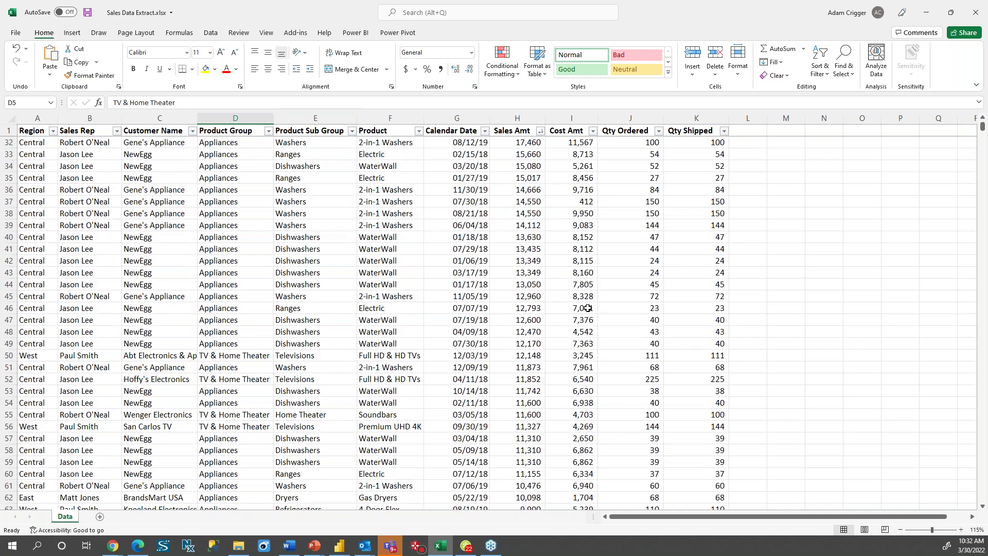
pyautogui.scroll(10, 588, 308)
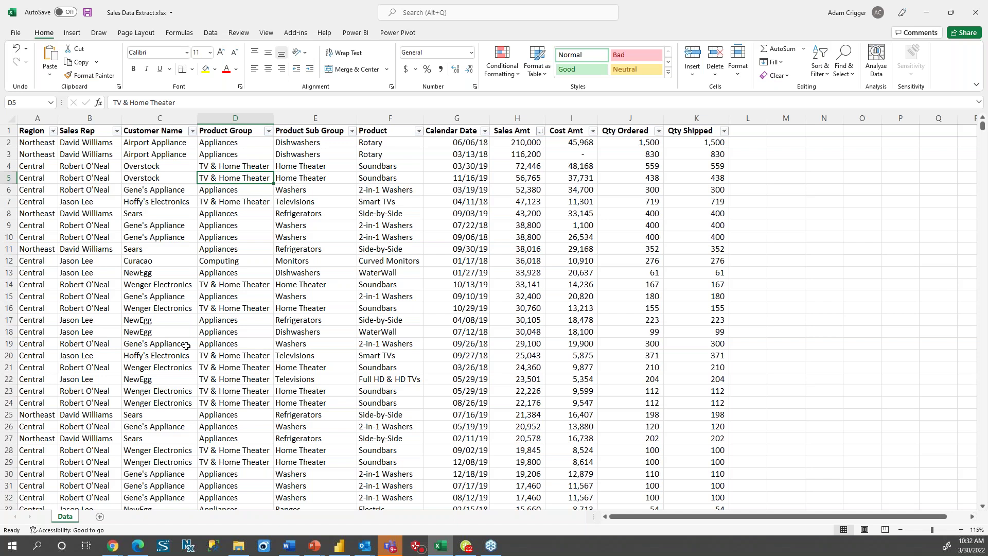
pyautogui.click(233, 310)
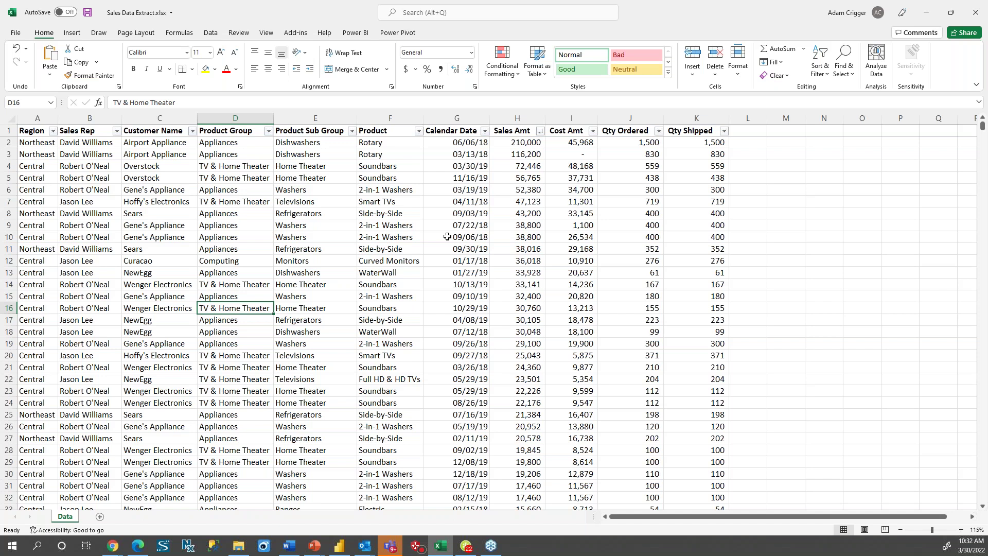
# Create a PivotTable on a new worksheet from the full Data sheet range $A$1:$K$21913
pyautogui.click(29, 132)
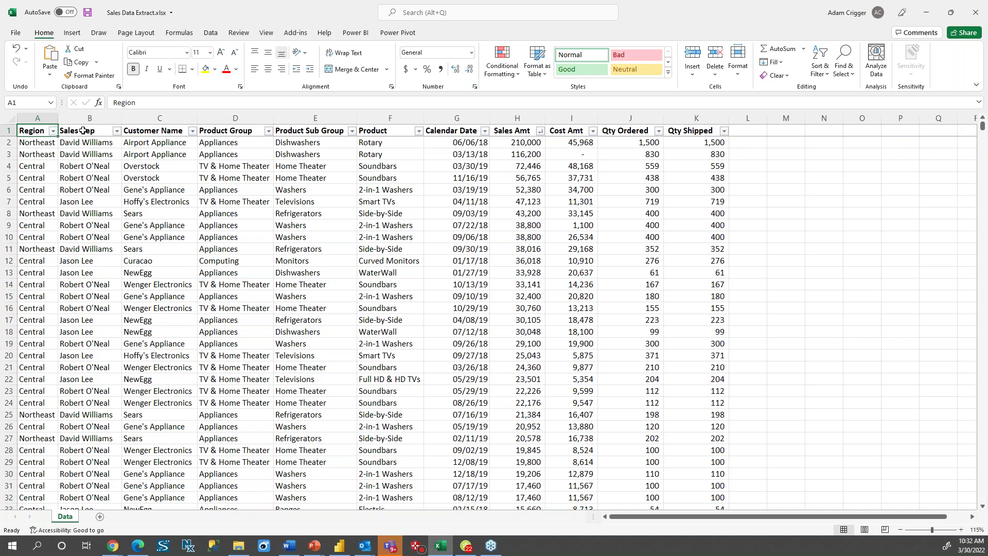
pyautogui.hotkey('ctrl', 'shift', 'End')
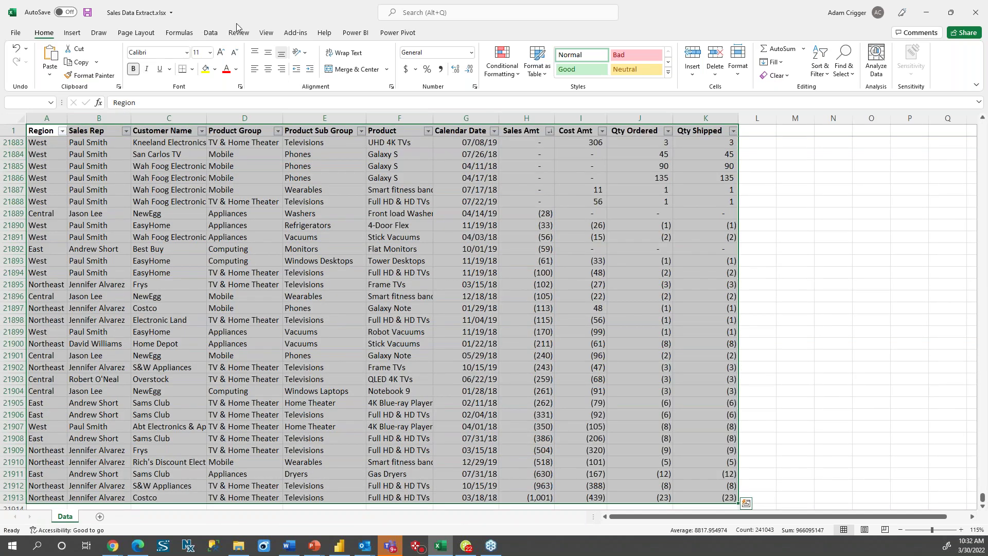
pyautogui.click(73, 33)
pyautogui.click(28, 75)
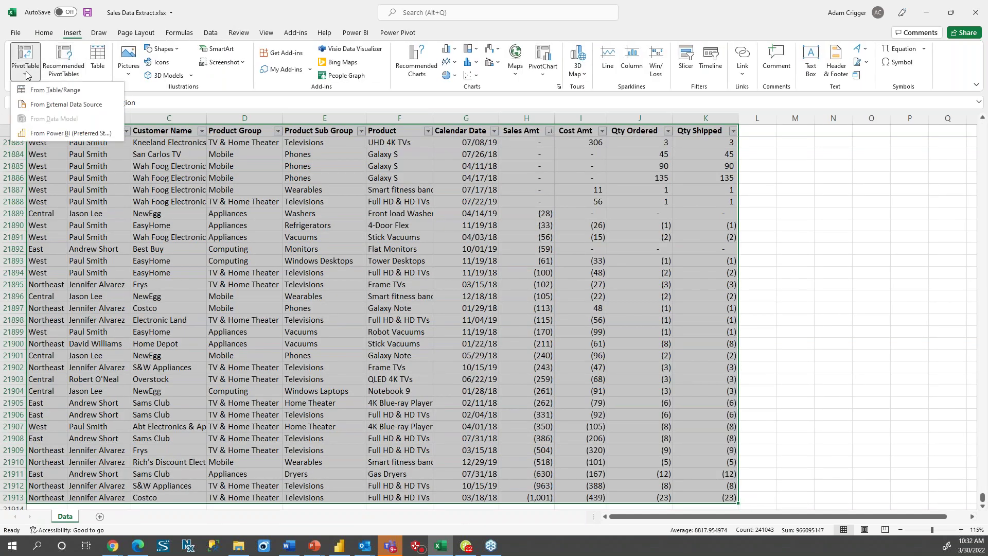
pyautogui.click(39, 93)
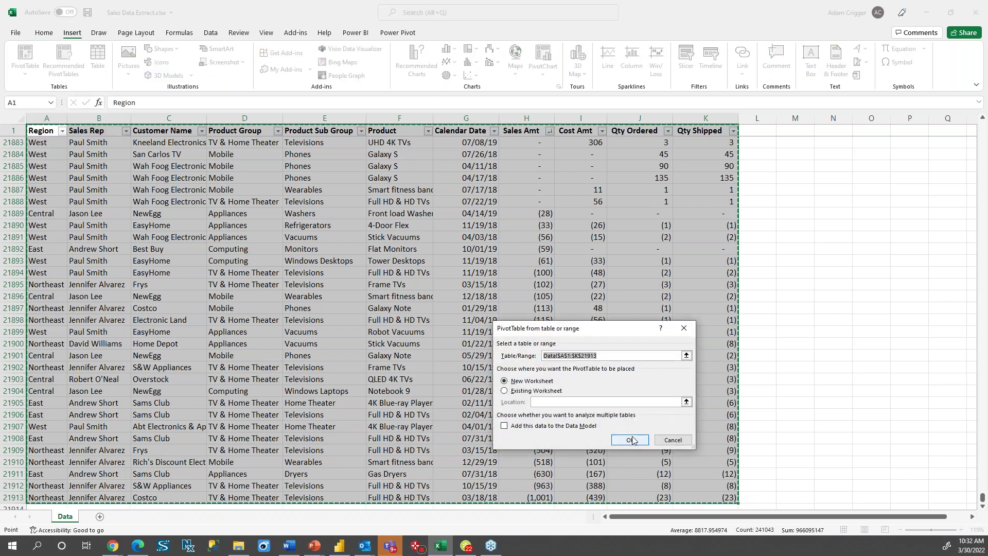
pyautogui.click(629, 440)
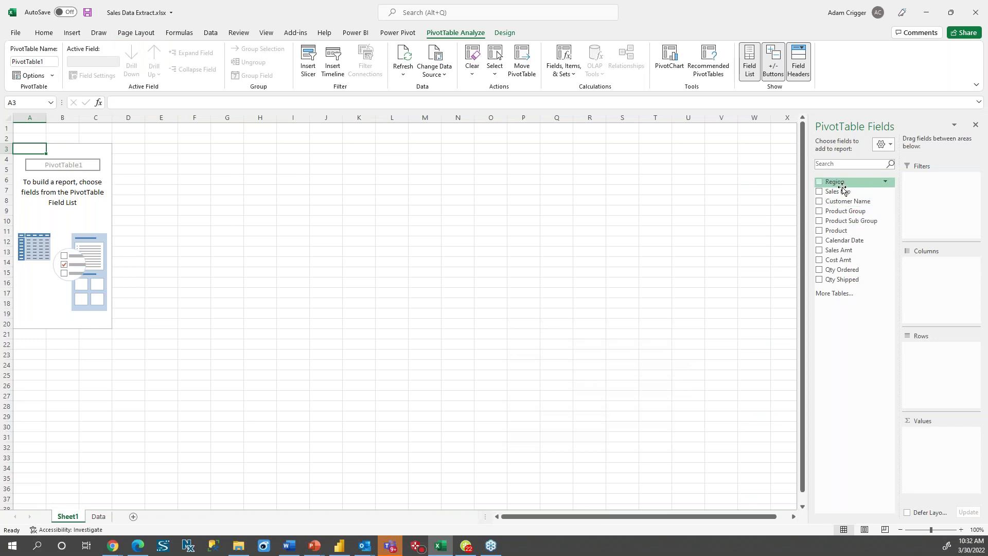
# Lay out the PivotTable with Region as columns, Product Group and Product Sub Group as rows, and the sum of Sales Amt as values
pyautogui.moveTo(810, 199); pyautogui.dragTo(765, 202)
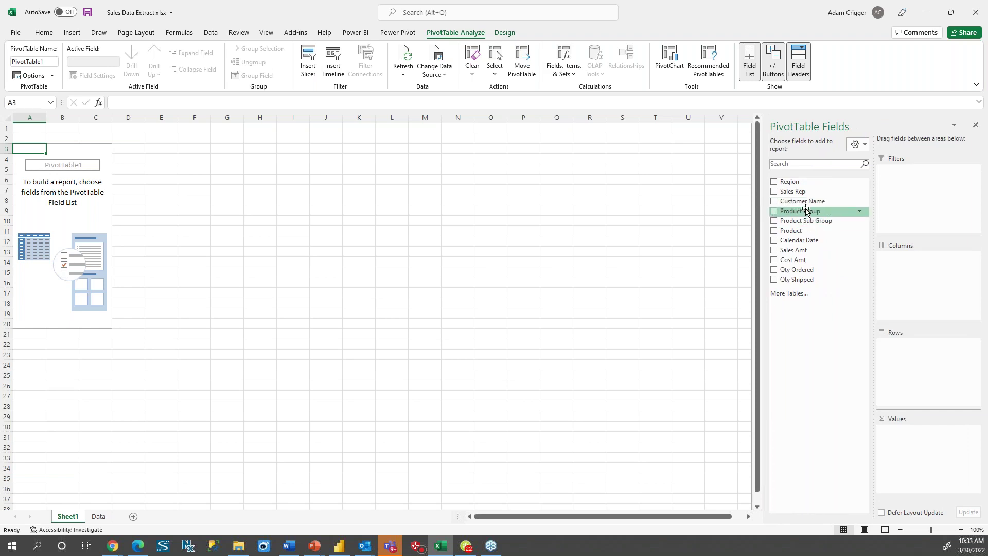
pyautogui.moveTo(795, 183); pyautogui.dragTo(921, 273)
pyautogui.moveTo(801, 251); pyautogui.dragTo(924, 464)
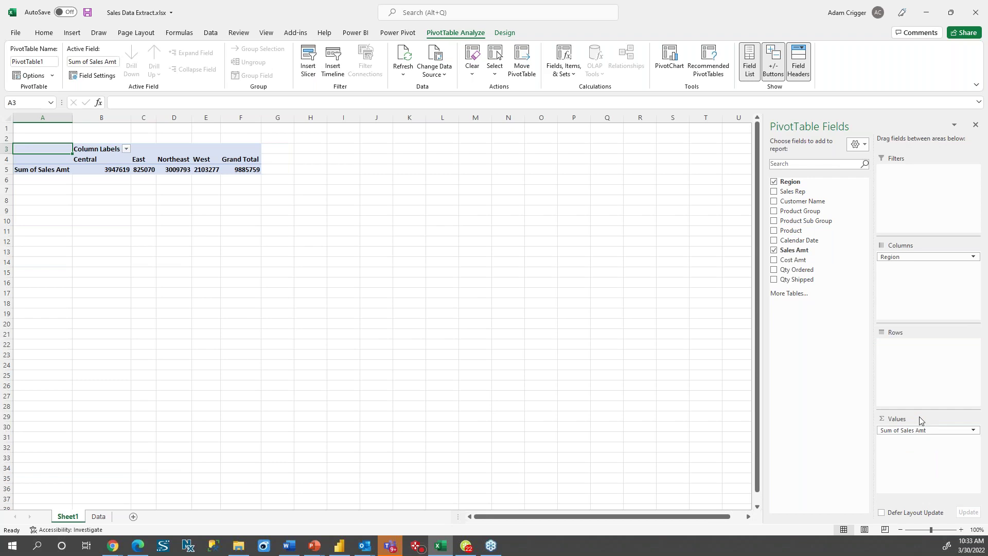
pyautogui.moveTo(804, 214); pyautogui.dragTo(909, 363)
pyautogui.click(116, 173)
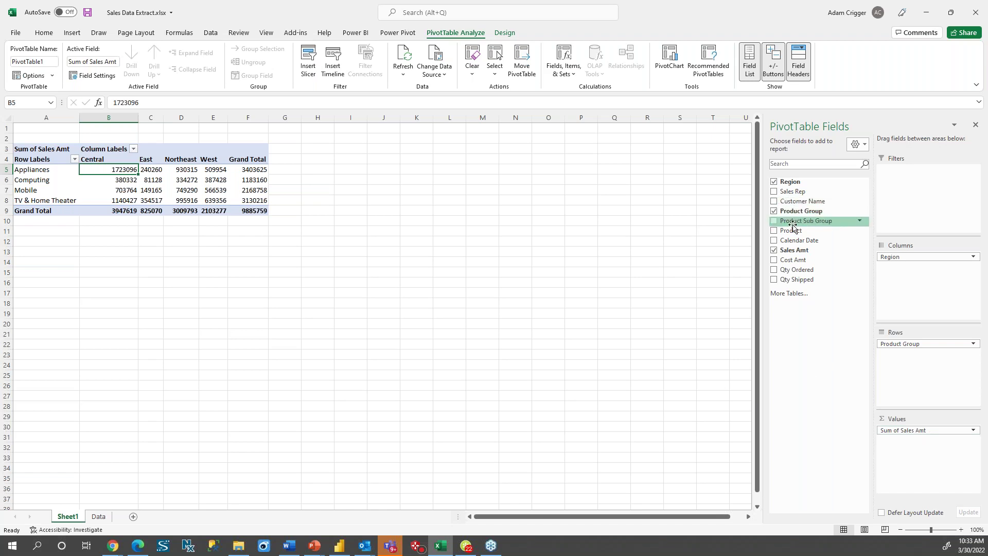
pyautogui.moveTo(793, 225); pyautogui.dragTo(923, 369)
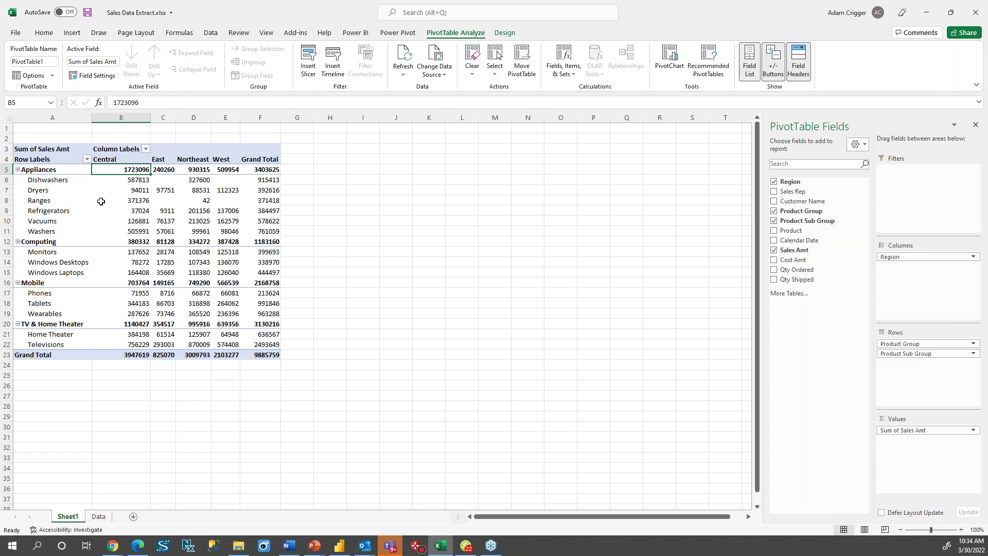
# Add a new worksheet and create a PivotTable from the Power BI dataset BIQLDataModelSales
pyautogui.click(133, 518)
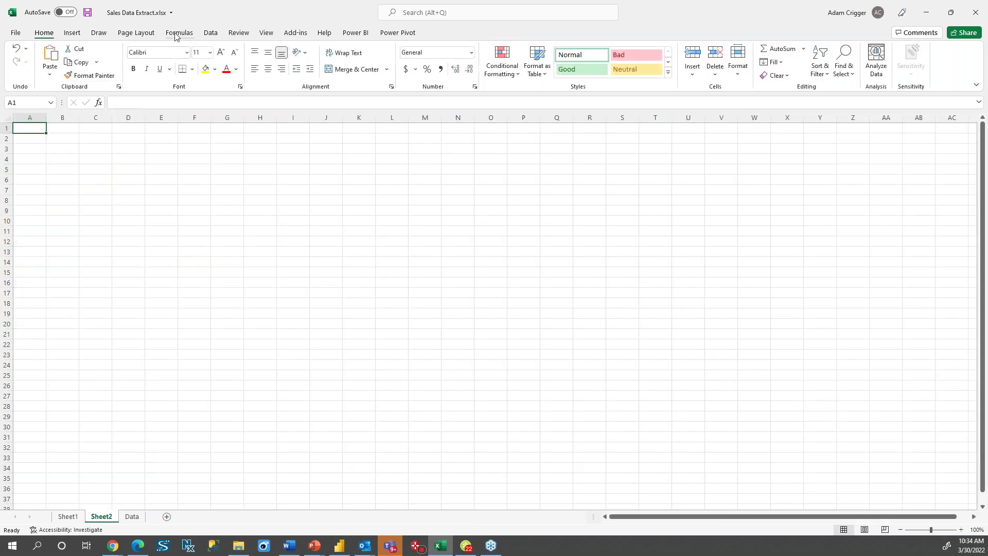
pyautogui.click(72, 34)
pyautogui.click(26, 76)
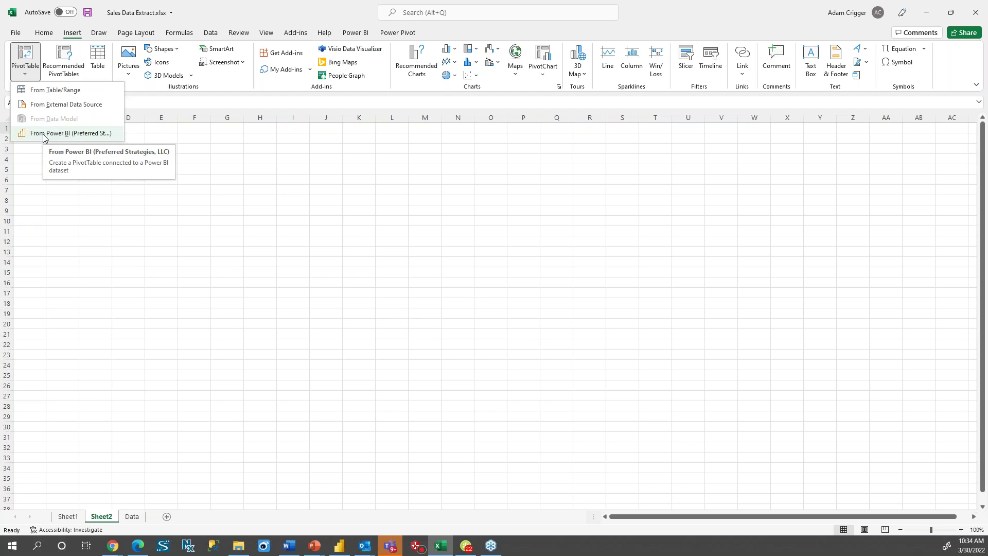
pyautogui.click(45, 134)
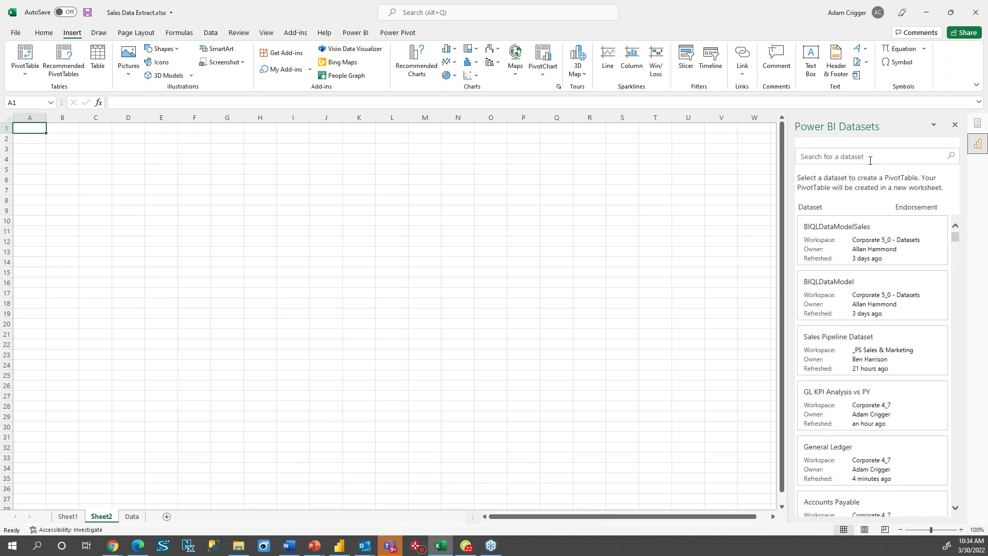
pyautogui.click(844, 235)
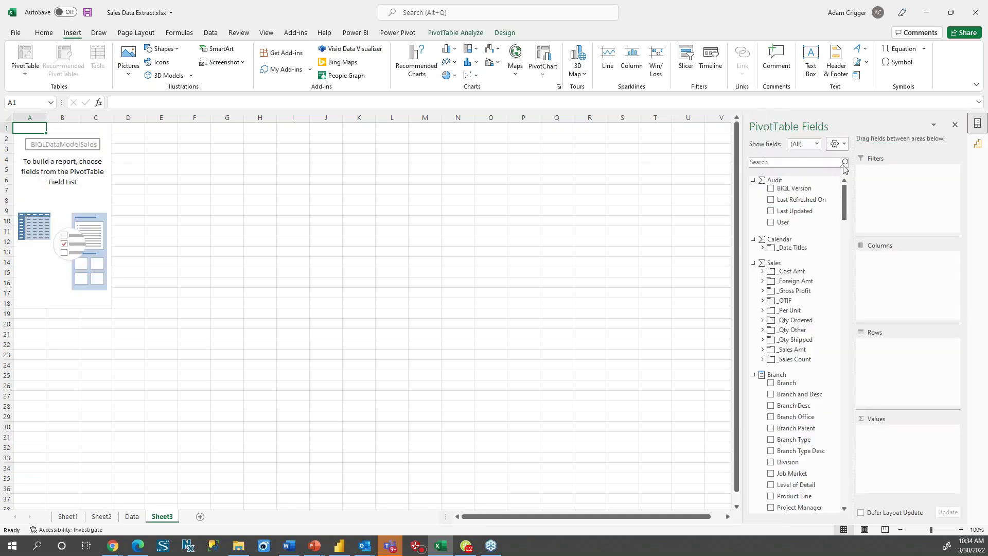
# Collapse all tables in the PivotTable field list and examine the fields of the Item Branch table
pyautogui.click(838, 144)
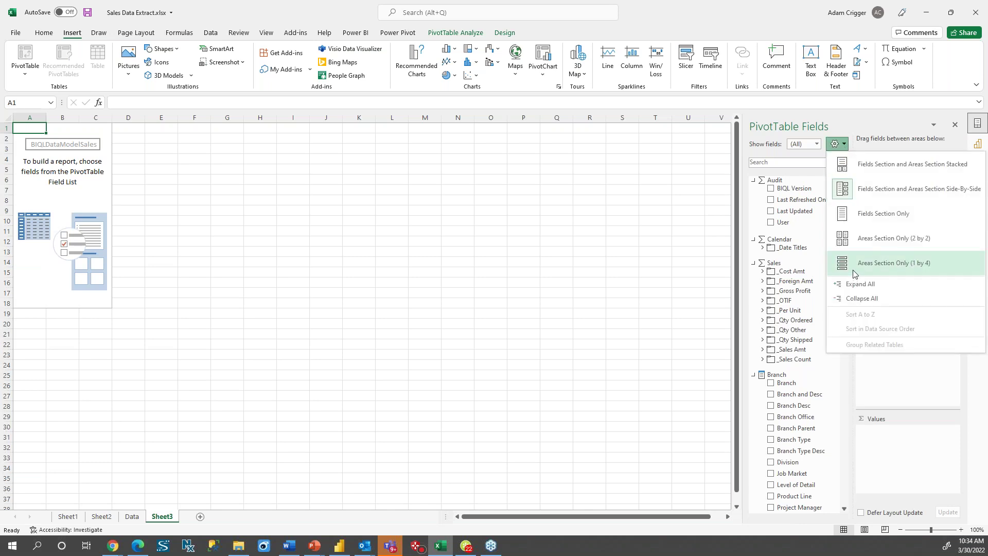
pyautogui.click(858, 300)
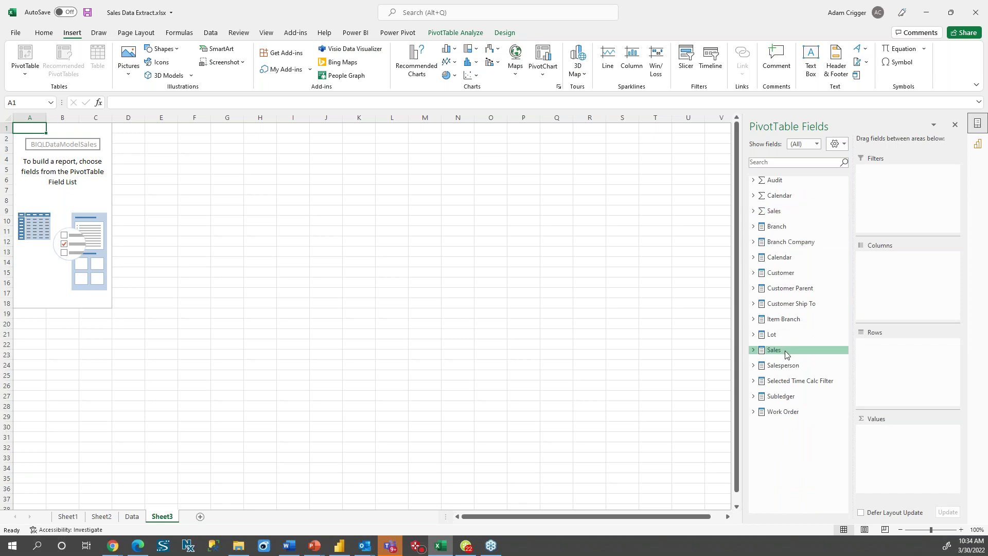
pyautogui.click(753, 318)
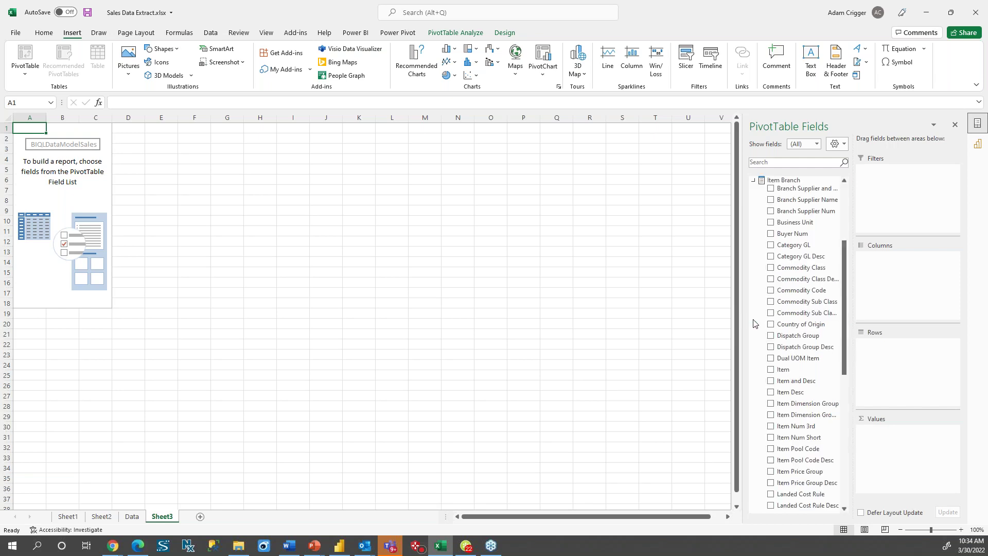
pyautogui.scroll(-4, 806, 221)
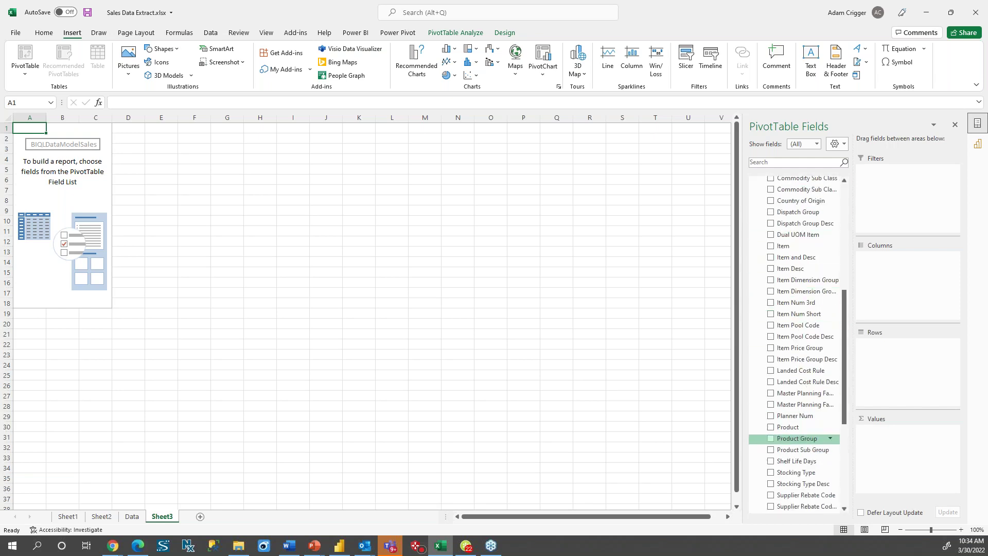
pyautogui.scroll(1, 794, 375)
pyautogui.scroll(7, 795, 374)
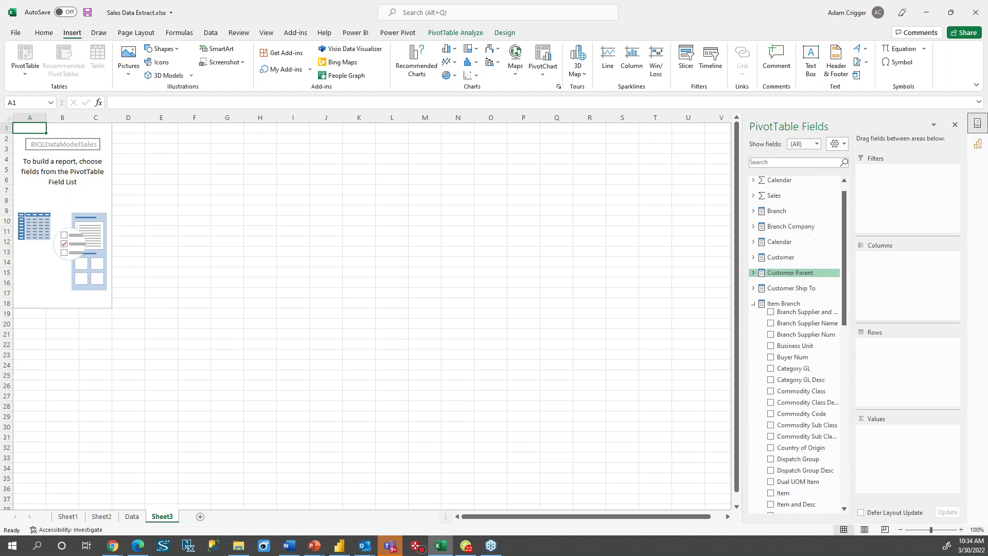
# Examine the Customer table's fields and address folder in a widened field list, and collapse the Customer and Item Branch tables
pyautogui.click(754, 258)
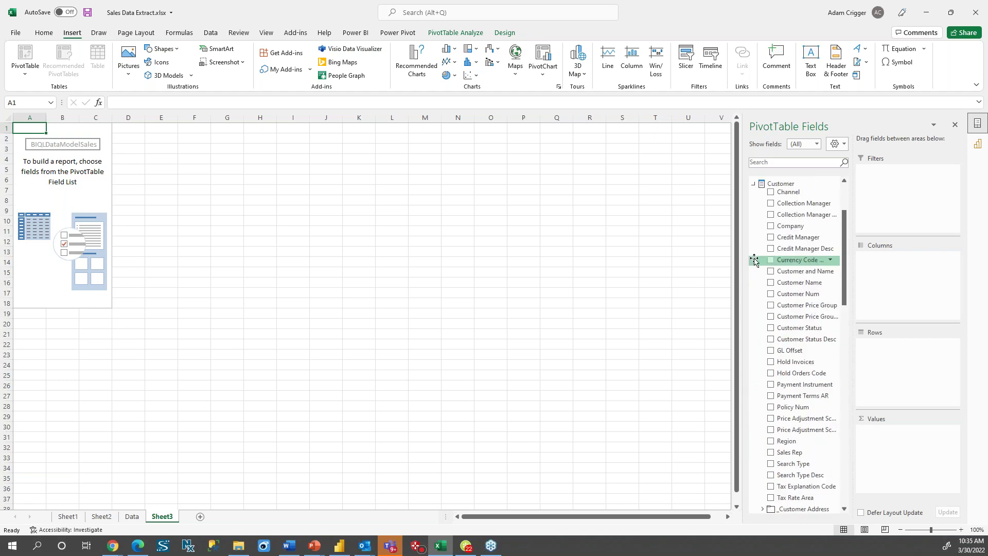
pyautogui.scroll(-3, 782, 319)
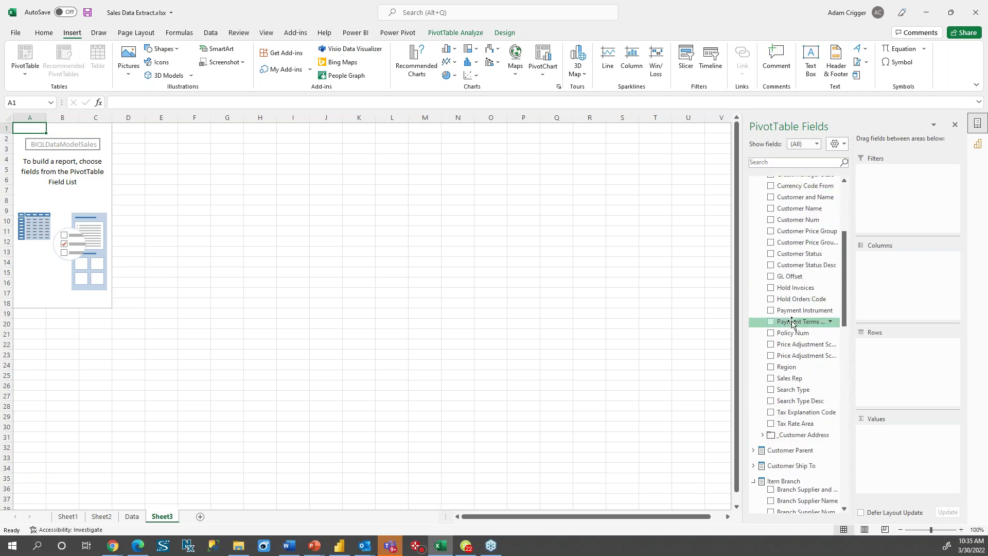
pyautogui.click(762, 435)
pyautogui.moveTo(739, 440); pyautogui.dragTo(705, 438)
pyautogui.click(724, 432)
pyautogui.scroll(7, 766, 329)
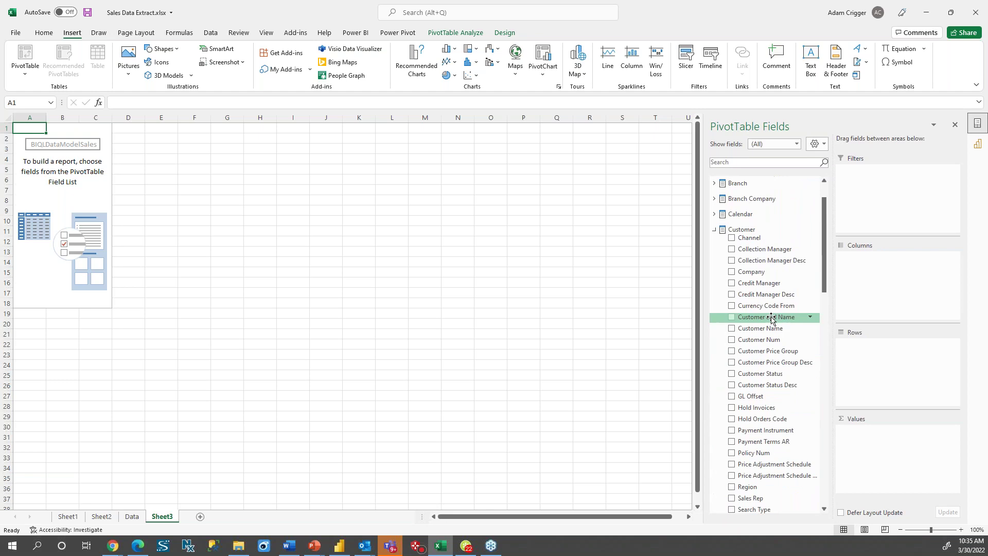
pyautogui.click(716, 274)
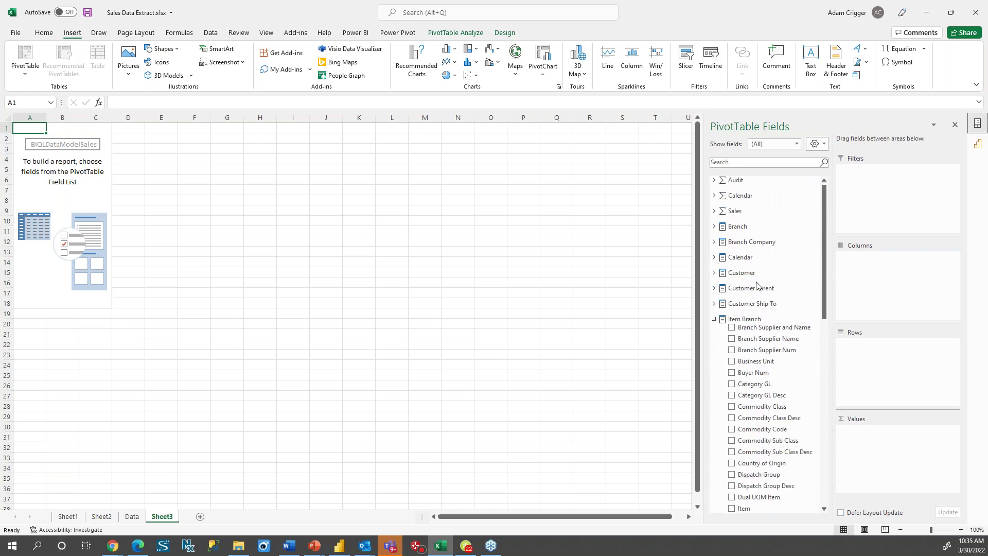
pyautogui.click(714, 320)
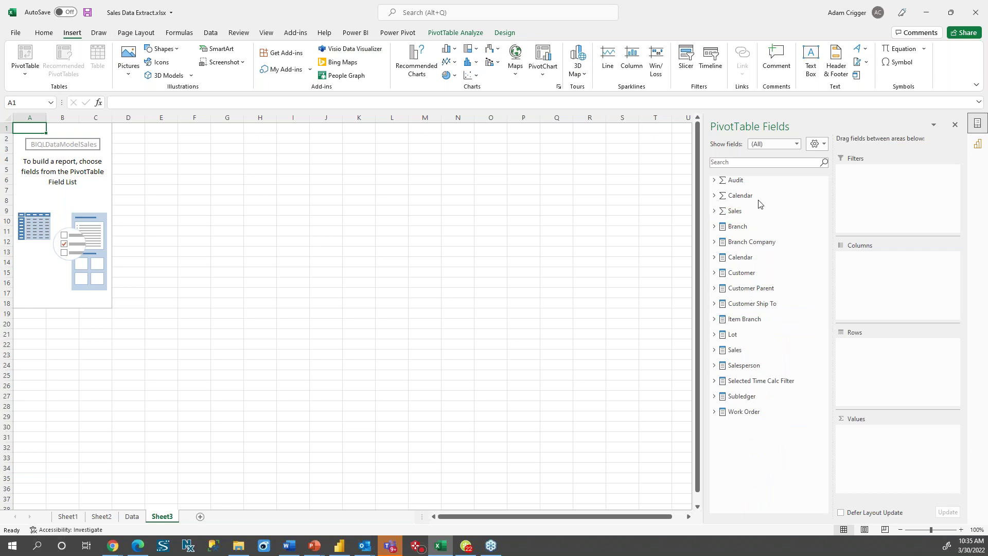
# Examine the date fields in the Calendar table's _Fiscal folder and collapse the table again
pyautogui.click(715, 258)
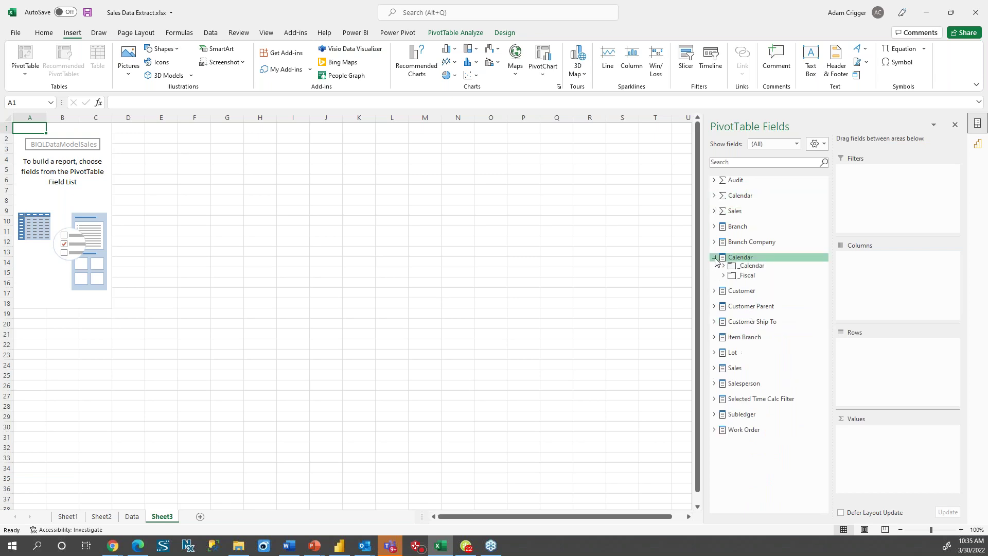
pyautogui.click(724, 275)
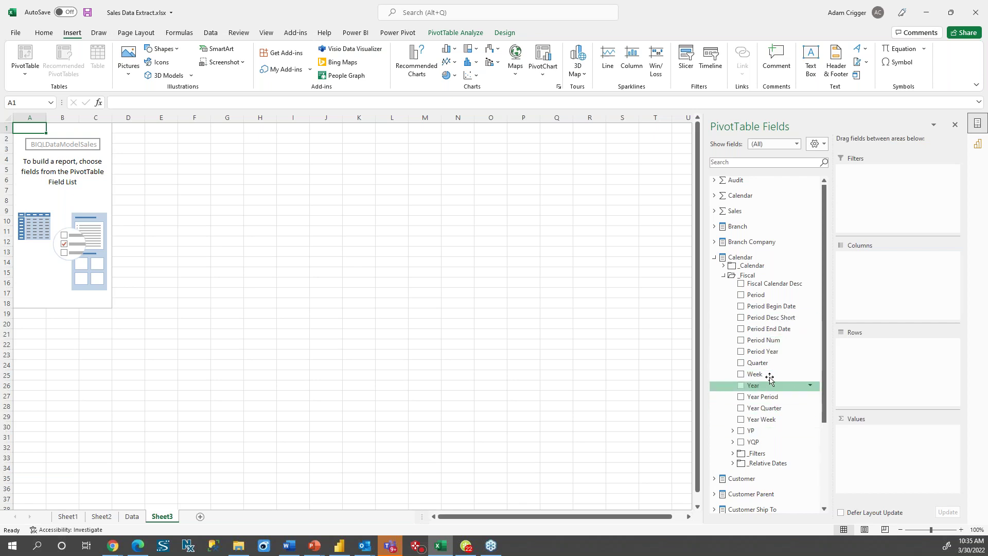
pyautogui.click(716, 258)
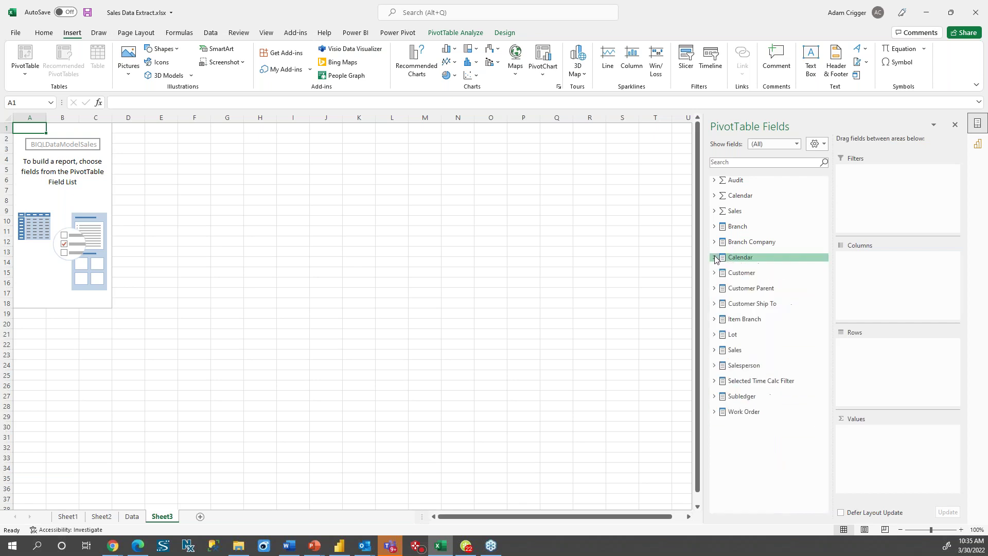
# Expand the Sales measures group and examine the measures in its _Sales Amt folder
pyautogui.click(713, 212)
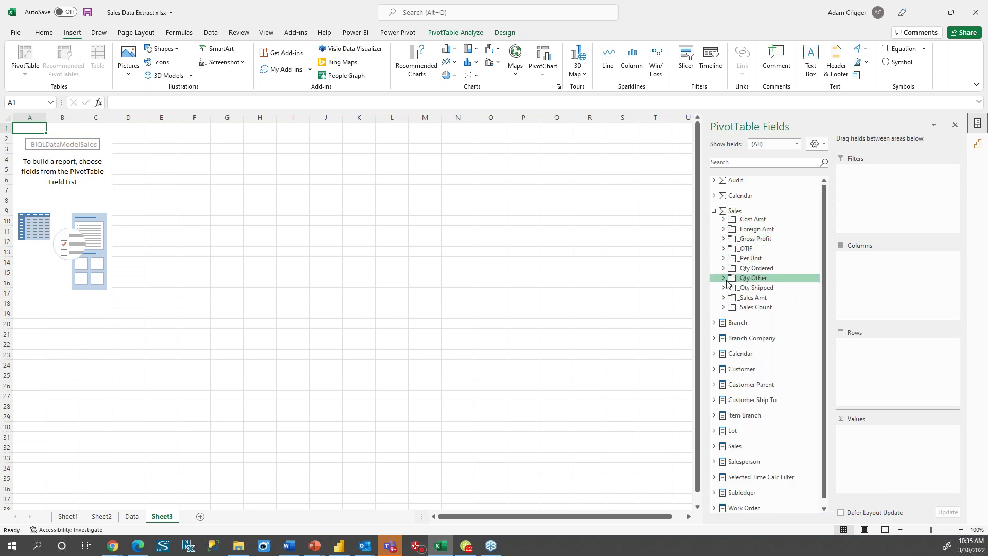
pyautogui.click(723, 298)
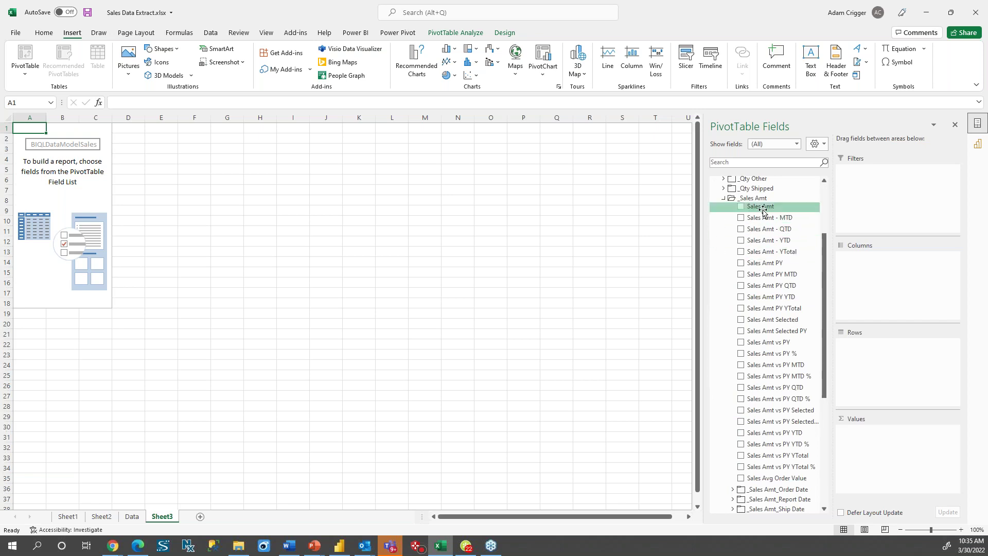
pyautogui.click(725, 200)
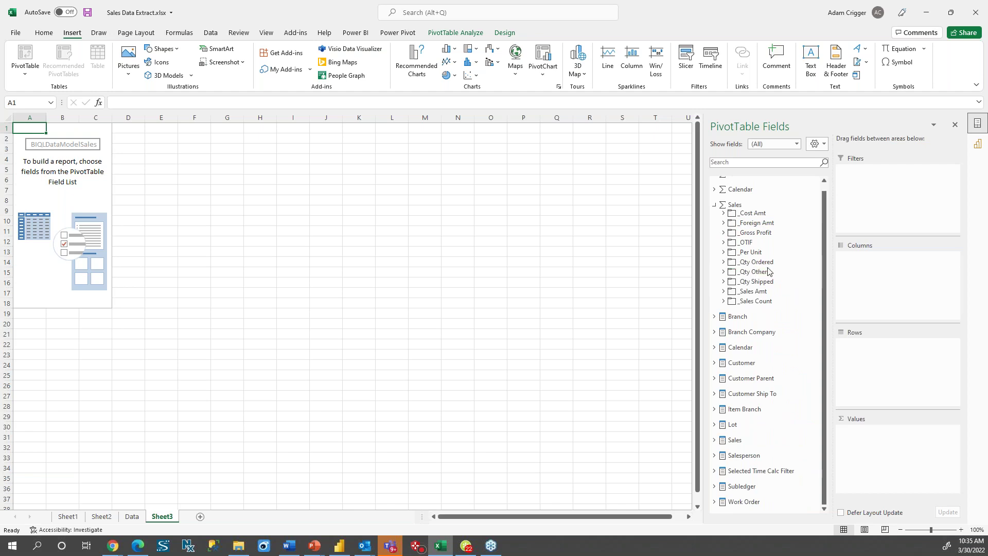
# Examine the Sales measures in the _Gross Profit folder and in the OTIF subfolder of _OTIF, collapsing each folder again
pyautogui.click(724, 232)
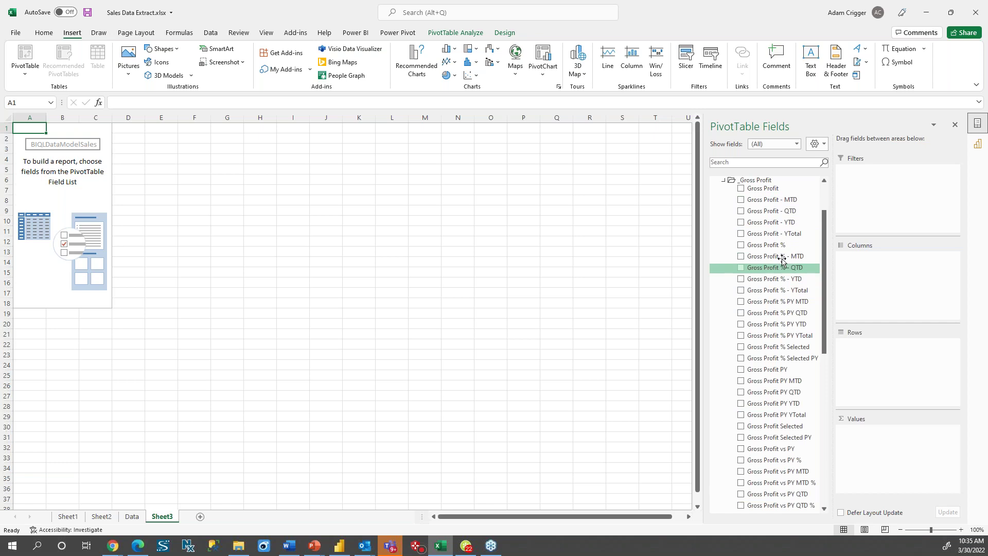
pyautogui.scroll(2, 810, 346)
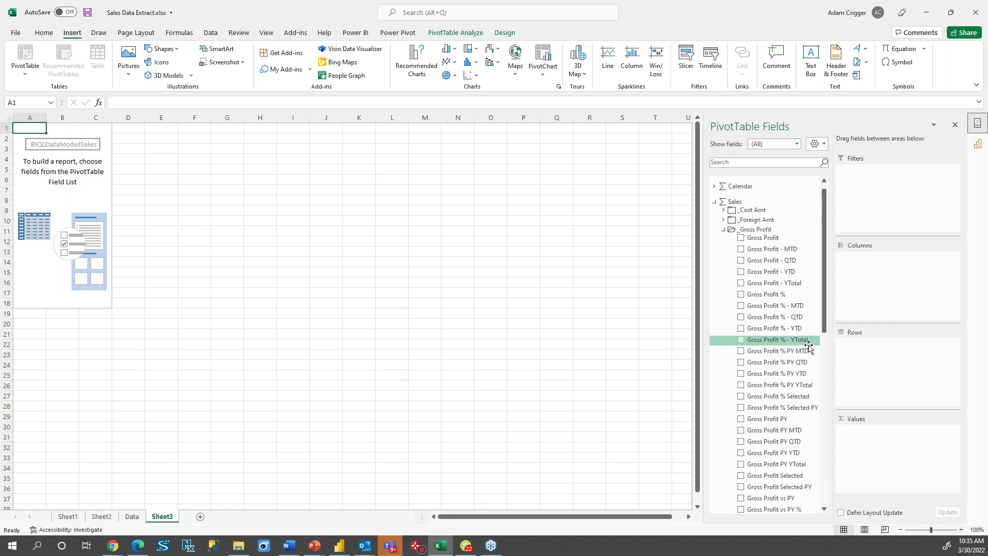
pyautogui.click(724, 238)
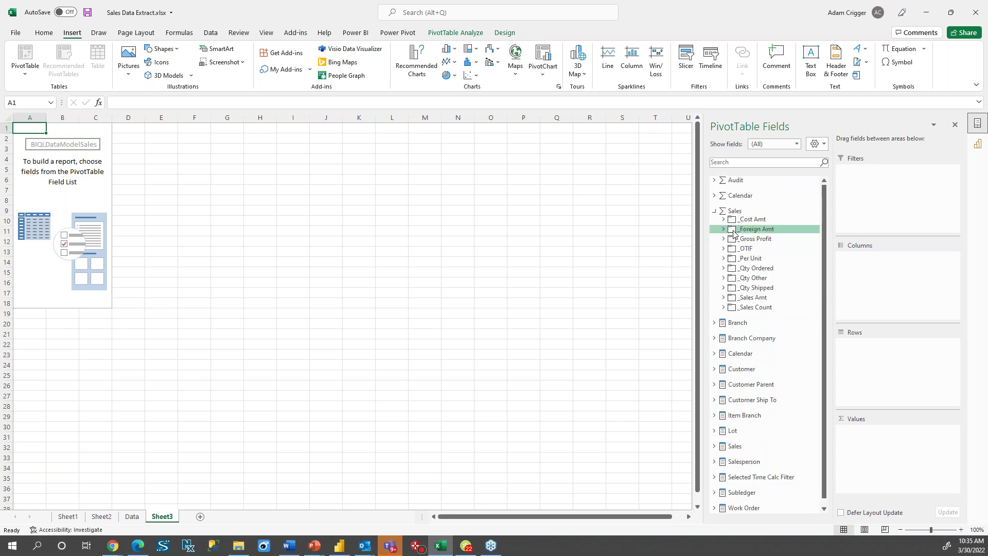
pyautogui.click(724, 249)
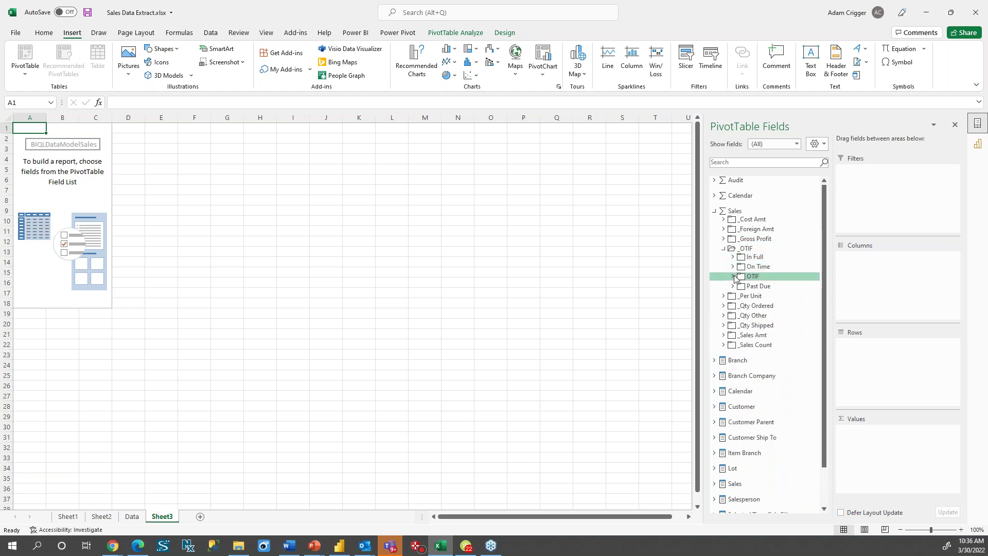
pyautogui.click(733, 277)
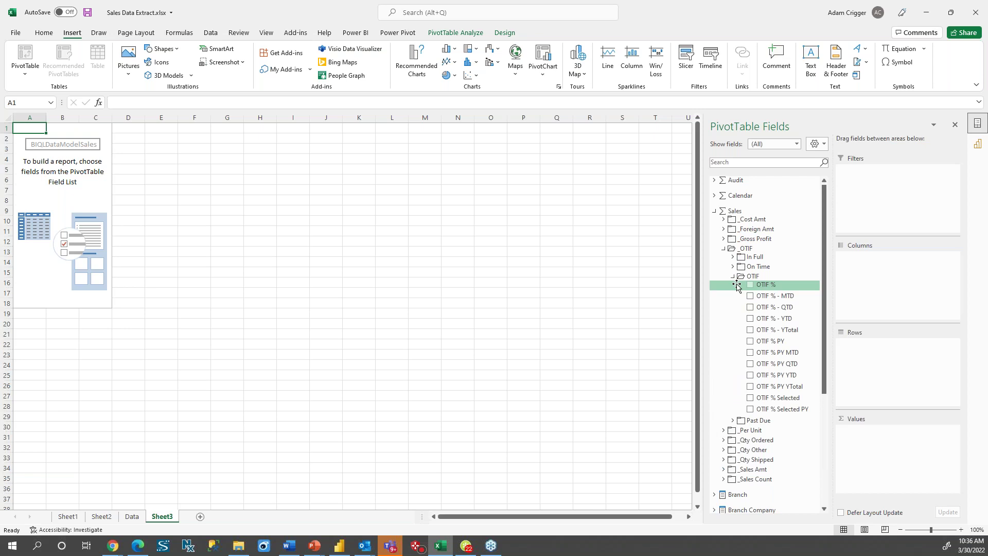
pyautogui.click(724, 249)
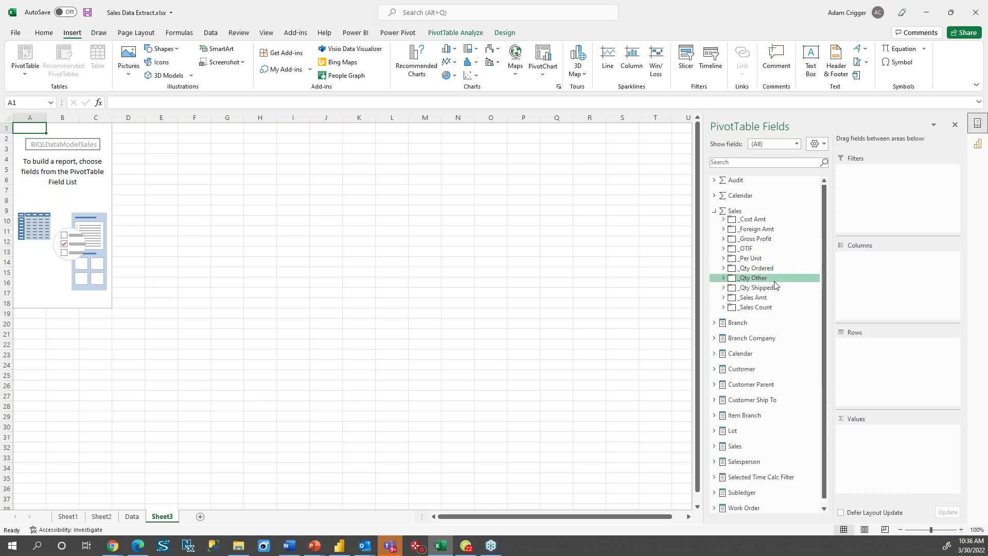
# Add the Gross Profit - YTD measure to the PivotTable values and collapse the Sales measures group
pyautogui.click(724, 239)
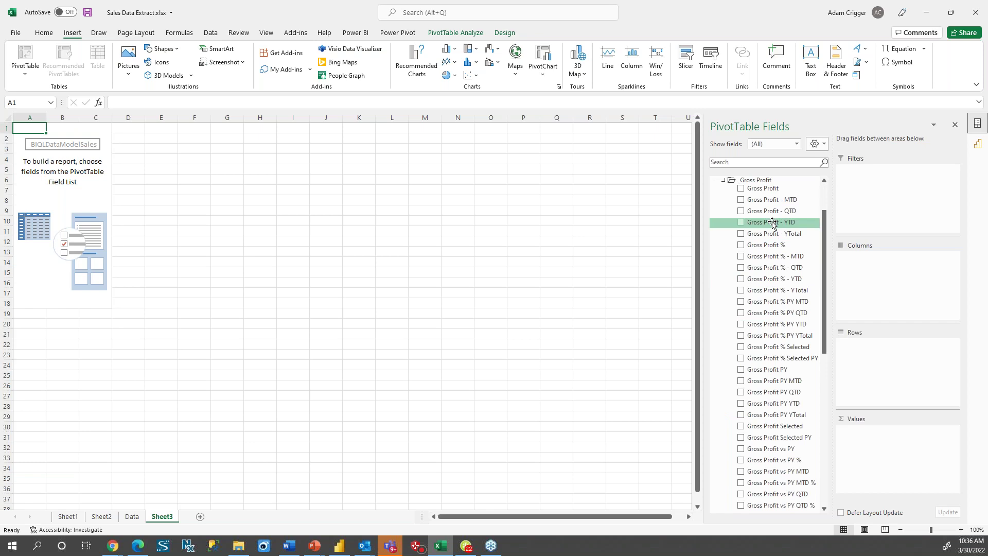
pyautogui.moveTo(775, 225); pyautogui.dragTo(907, 453)
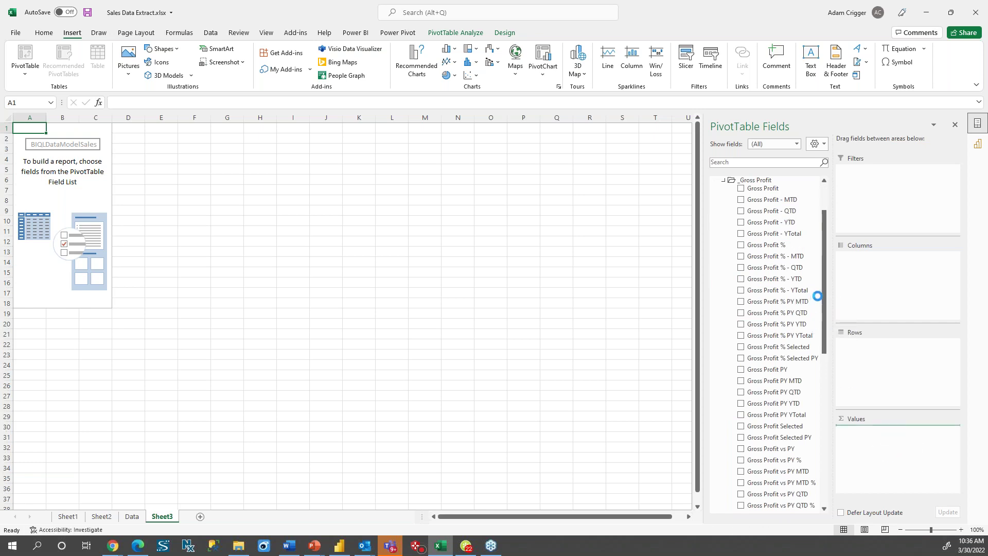
pyautogui.scroll(10, 824, 297)
pyautogui.click(714, 211)
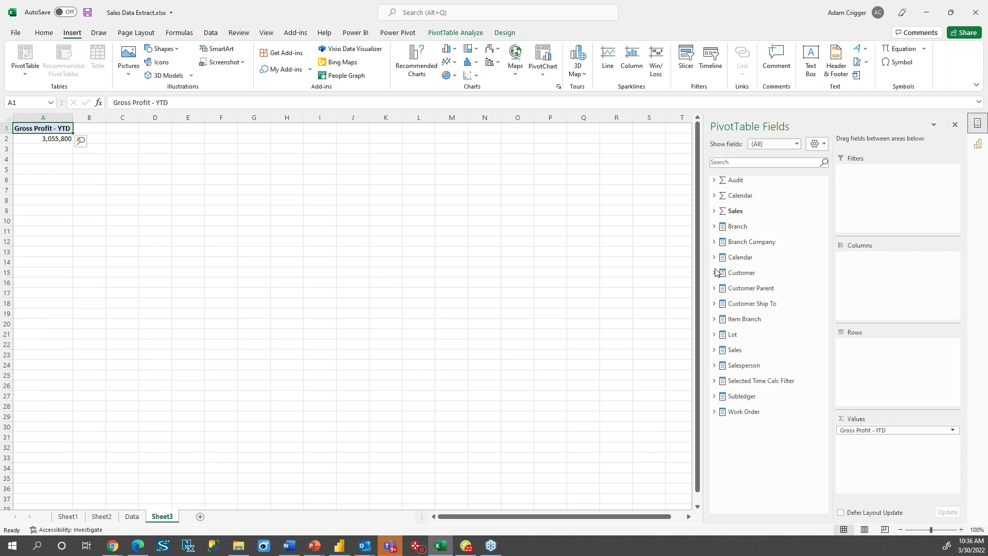
# Add the Product Group field from the Item Branch table to the PivotTable rows
pyautogui.click(715, 318)
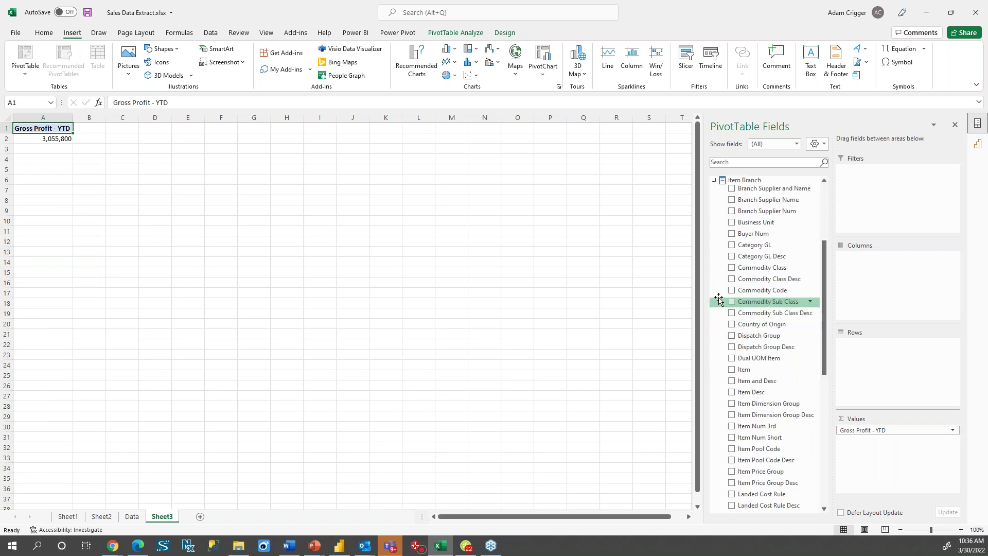
pyautogui.scroll(-3, 767, 309)
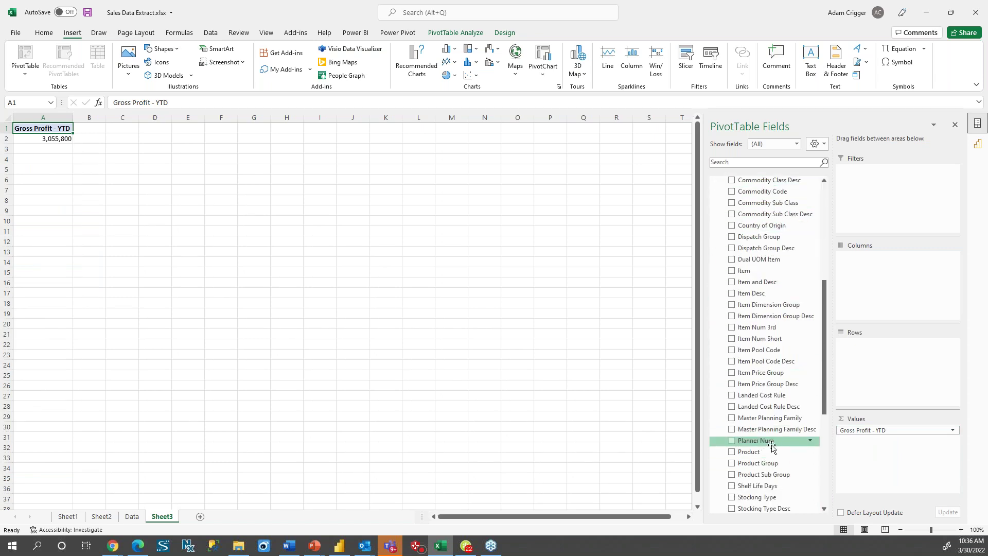
pyautogui.moveTo(759, 464); pyautogui.dragTo(882, 381)
# Add the Customer table's Region field to the PivotTable columns and select the Computing value for Central
pyautogui.moveTo(826, 353); pyautogui.dragTo(824, 255)
pyautogui.click(715, 274)
pyautogui.scroll(-3, 752, 350)
pyautogui.moveTo(753, 394); pyautogui.dragTo(876, 287)
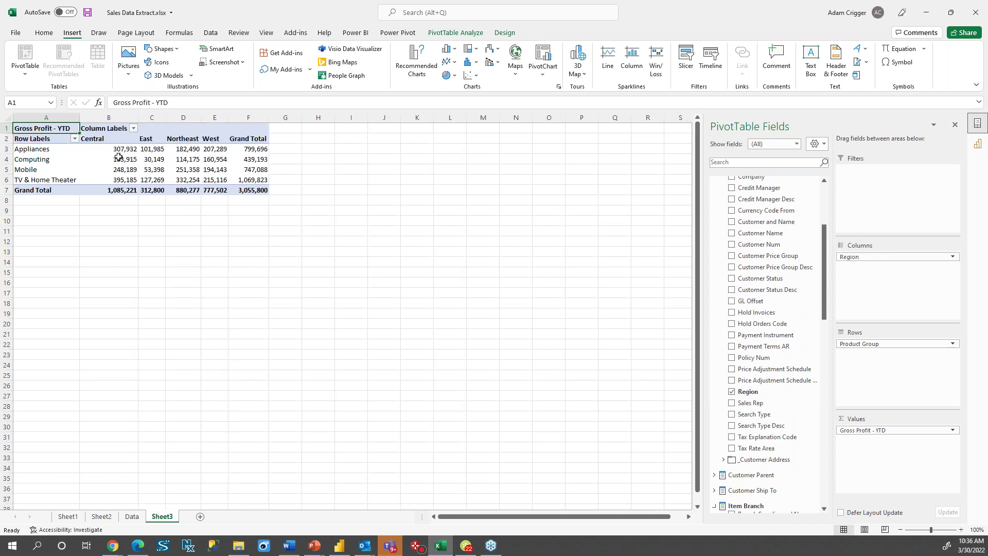
pyautogui.click(119, 158)
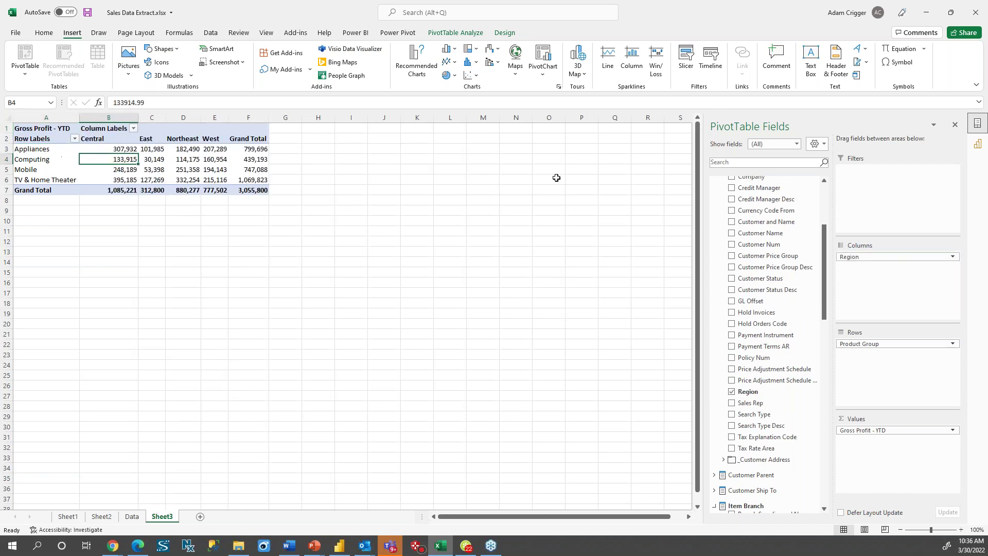
# Collapse the Customer and Item Branch tables in the PivotTable field list
pyautogui.moveTo(824, 256); pyautogui.dragTo(821, 220)
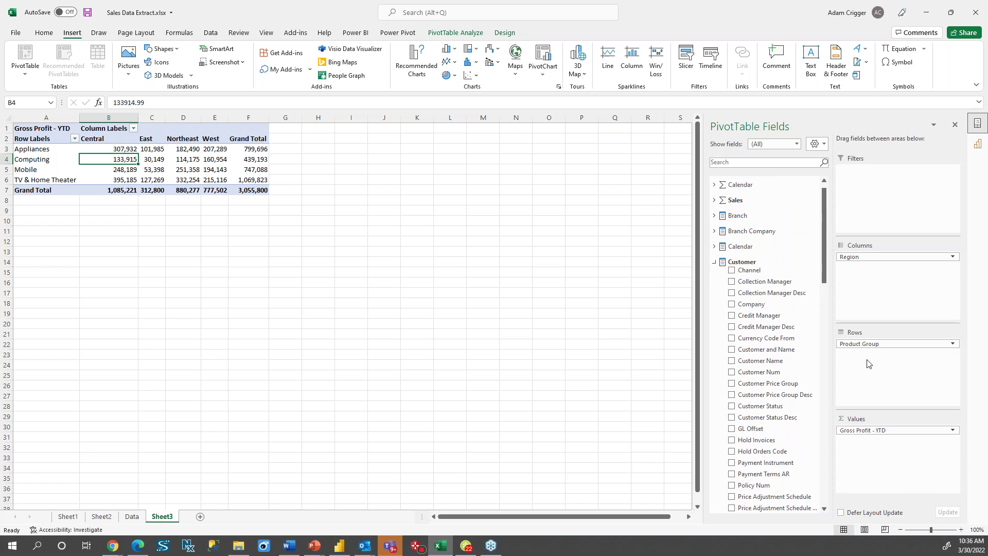
pyautogui.click(715, 263)
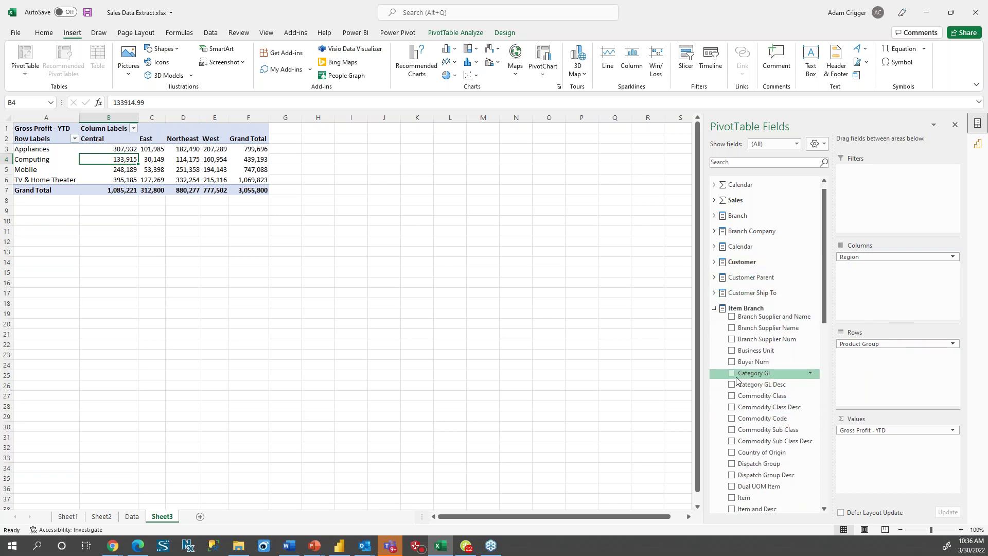
pyautogui.scroll(-2, 740, 381)
pyautogui.click(715, 259)
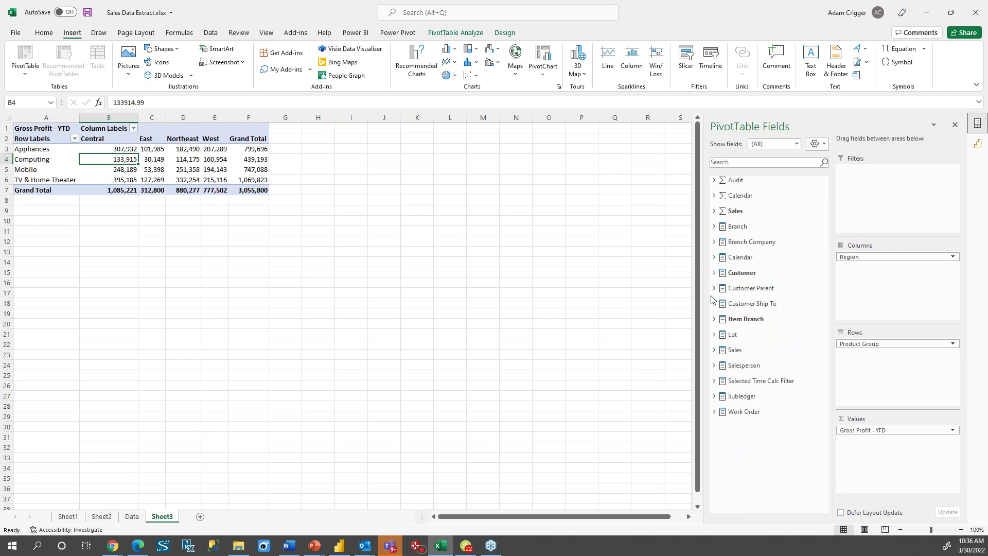
# Add Item Branch's Product Sub Group field to the PivotTable rows beneath Product Group
pyautogui.click(714, 319)
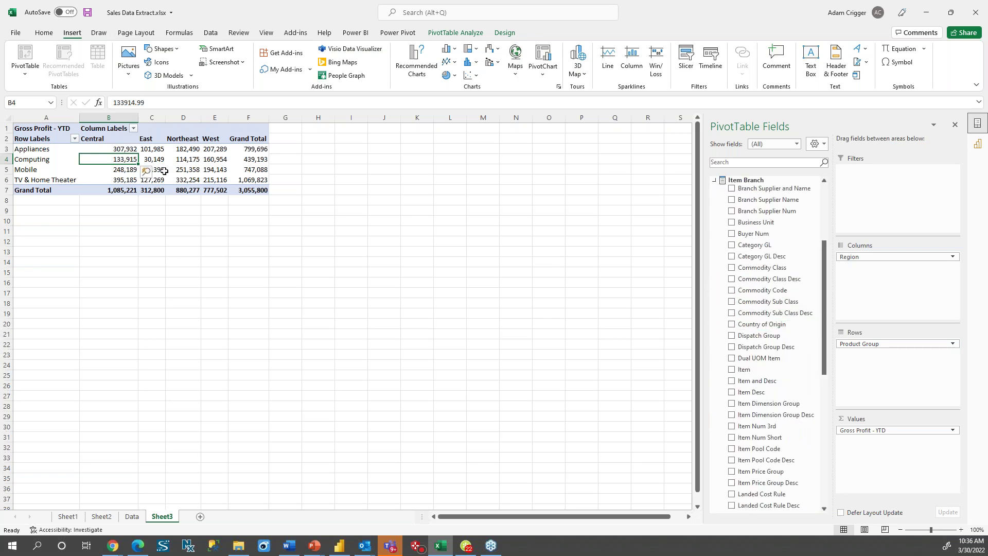
pyautogui.scroll(-4, 773, 298)
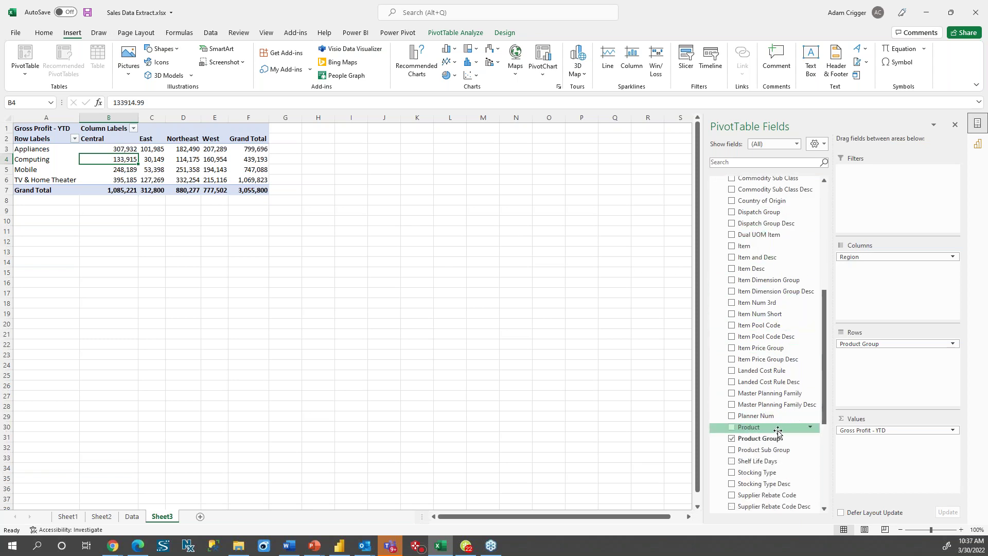
pyautogui.moveTo(773, 456); pyautogui.dragTo(905, 393)
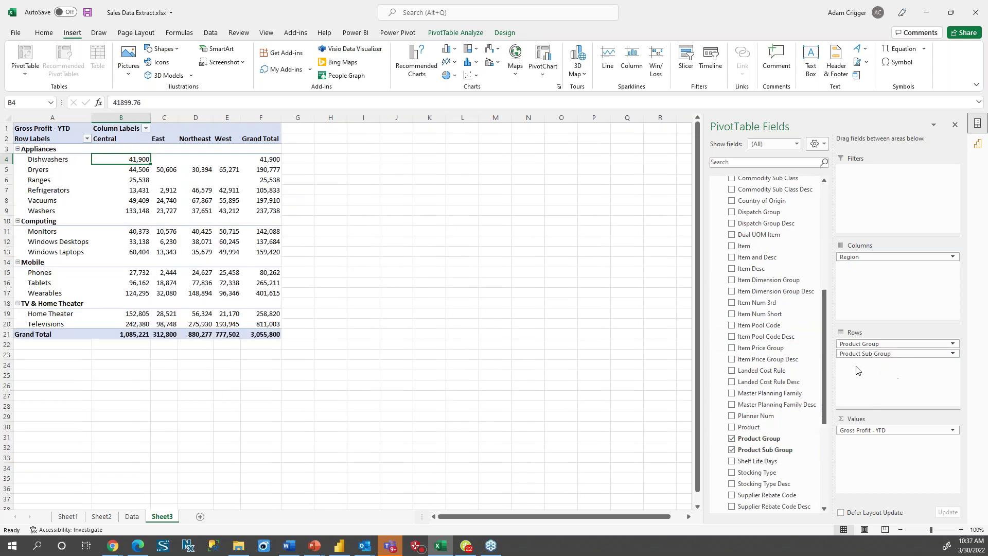
# Add the Year Period field from the Calendar table's _Fiscal folder as a PivotTable report filter
pyautogui.moveTo(825, 359); pyautogui.dragTo(821, 235)
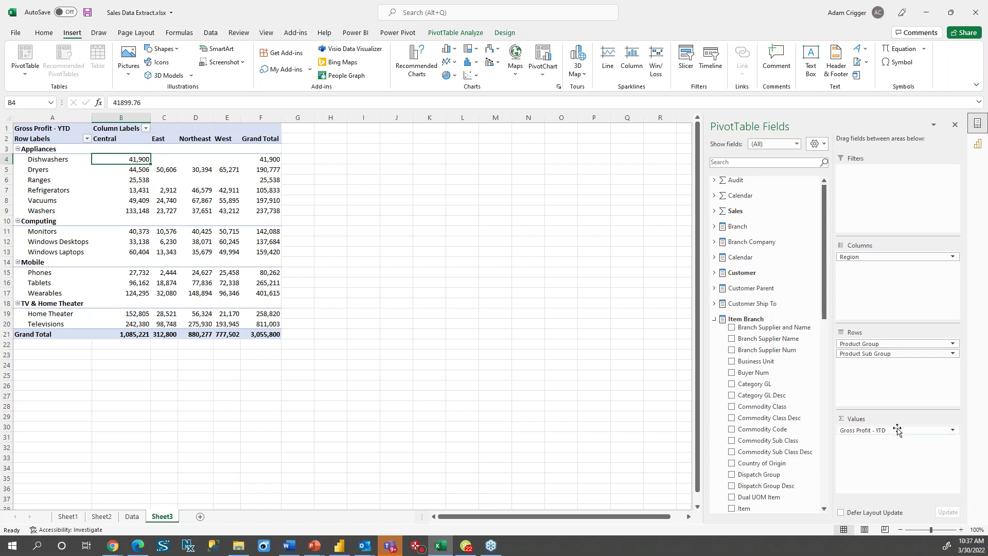
pyautogui.click(715, 257)
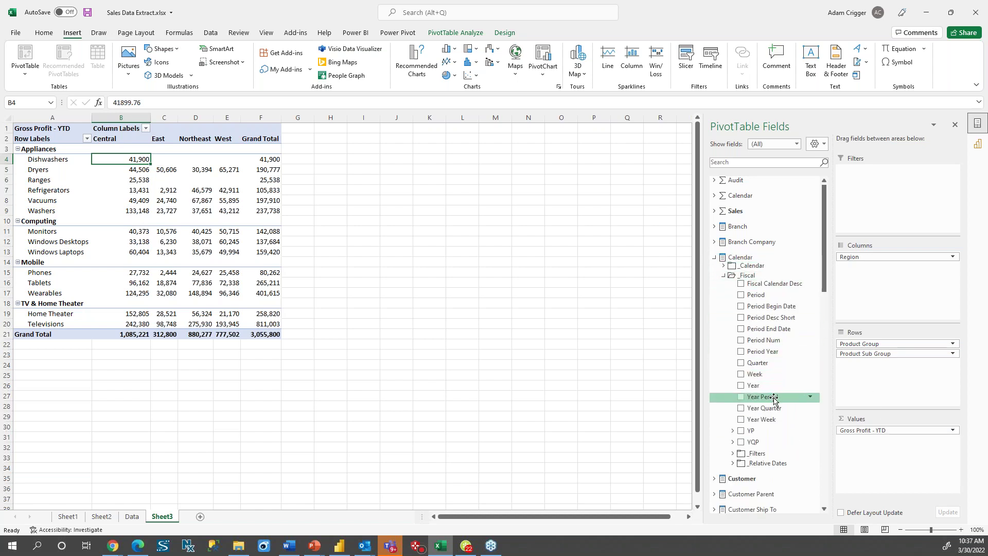
pyautogui.moveTo(763, 396); pyautogui.dragTo(901, 203)
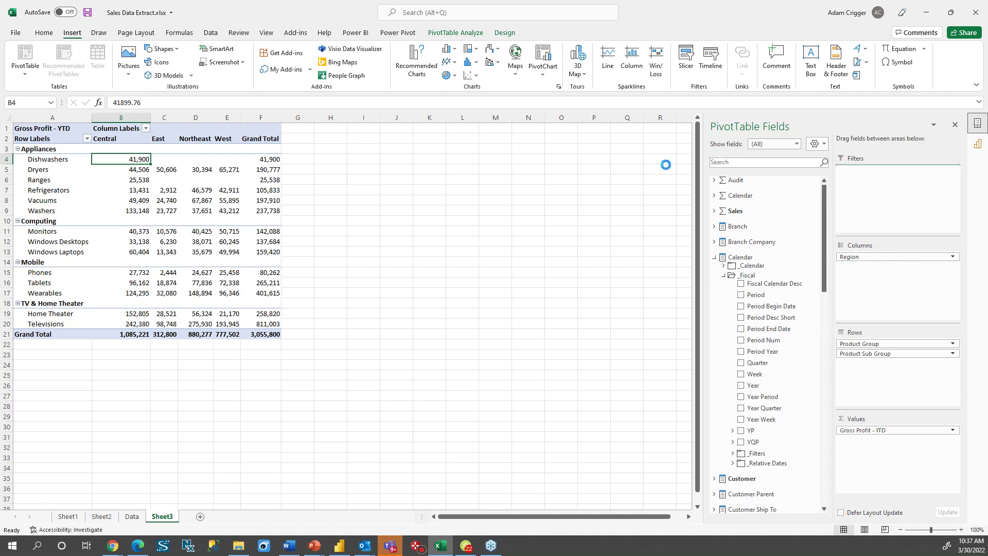
# Filter the PivotTable's Year Period to 2019-09
pyautogui.click(146, 130)
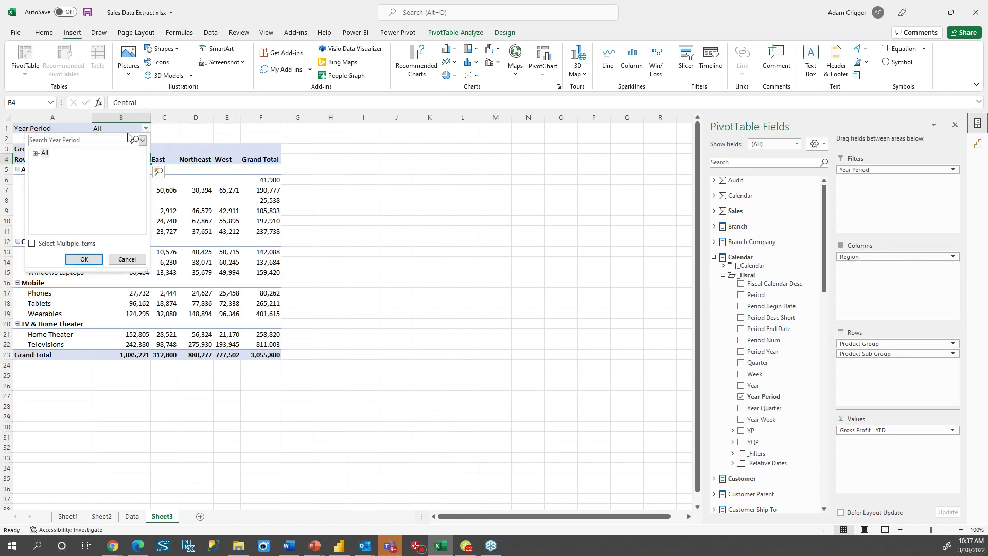
pyautogui.click(35, 153)
pyautogui.scroll(-4, 79, 195)
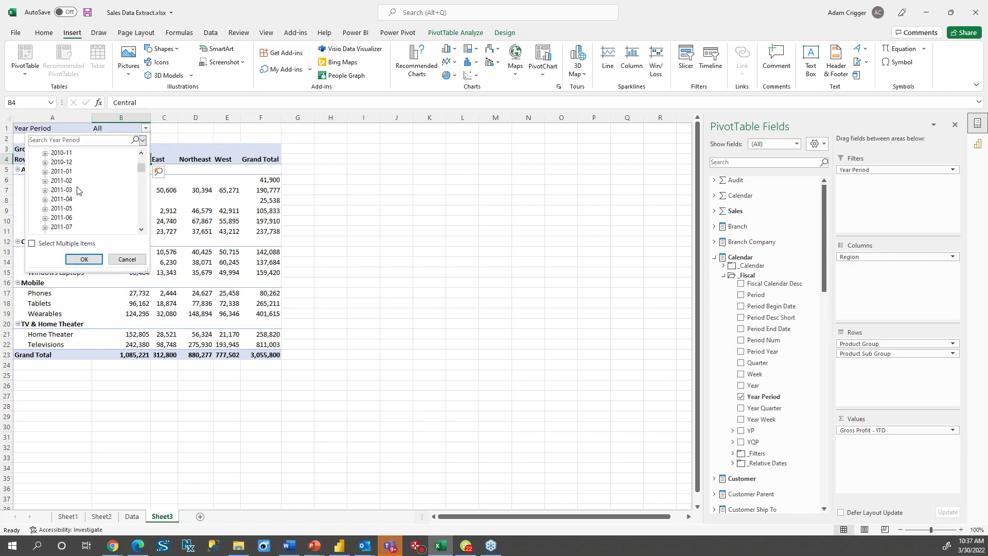
pyautogui.scroll(-13, 82, 206)
pyautogui.click(63, 190)
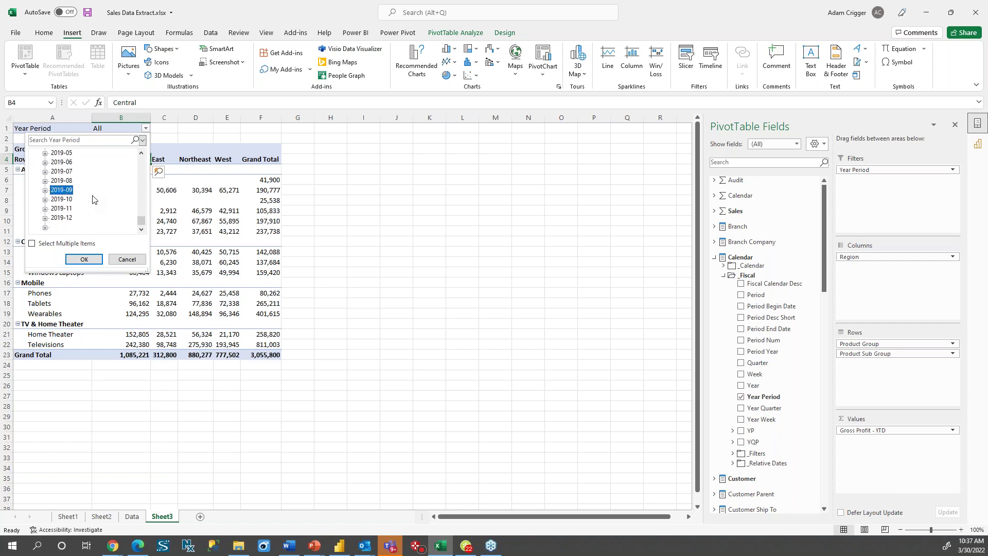
pyautogui.click(84, 259)
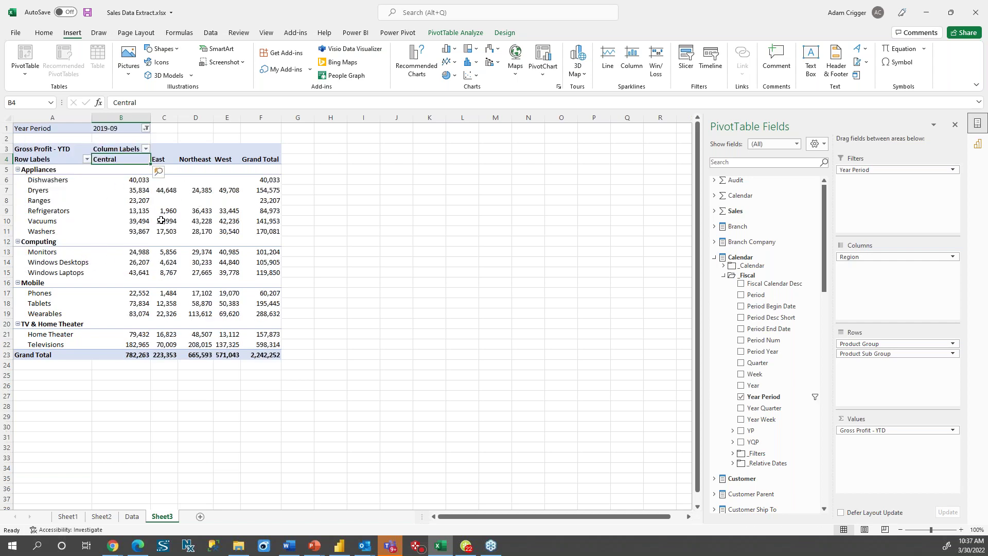
# Set the Year Period filter to 2019-10 and collapse the Calendar and Item Branch tables in the field list
pyautogui.click(146, 129)
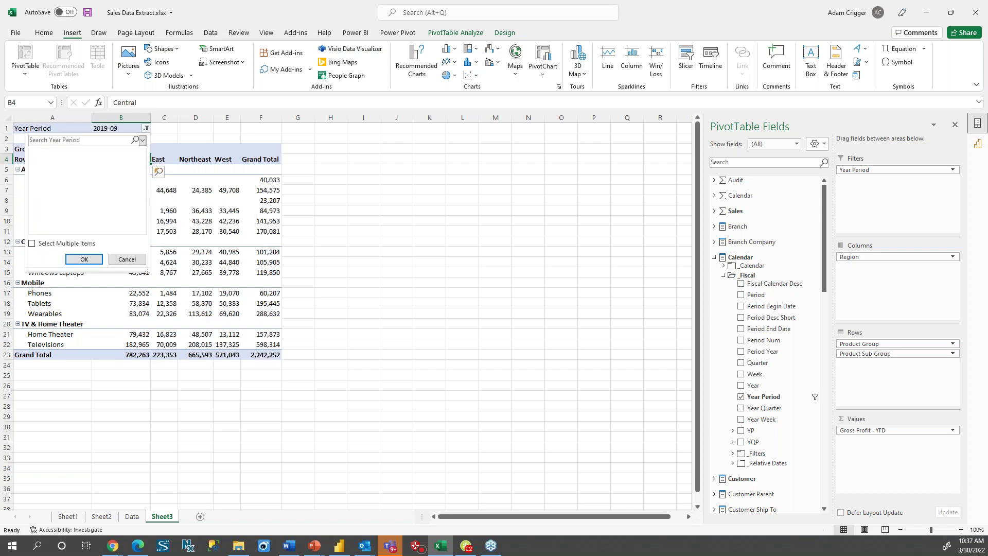
pyautogui.click(67, 200)
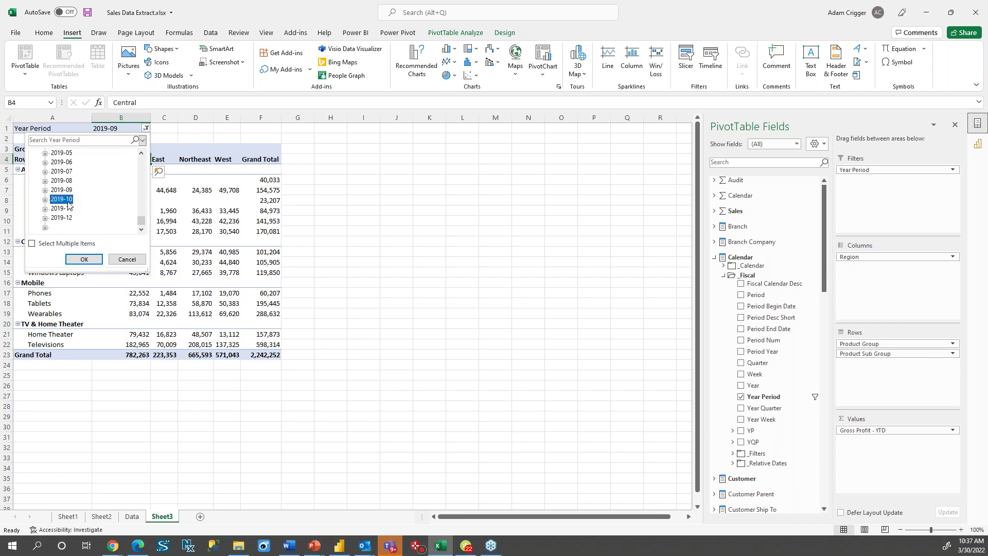
pyautogui.click(84, 259)
pyautogui.moveTo(215, 249)
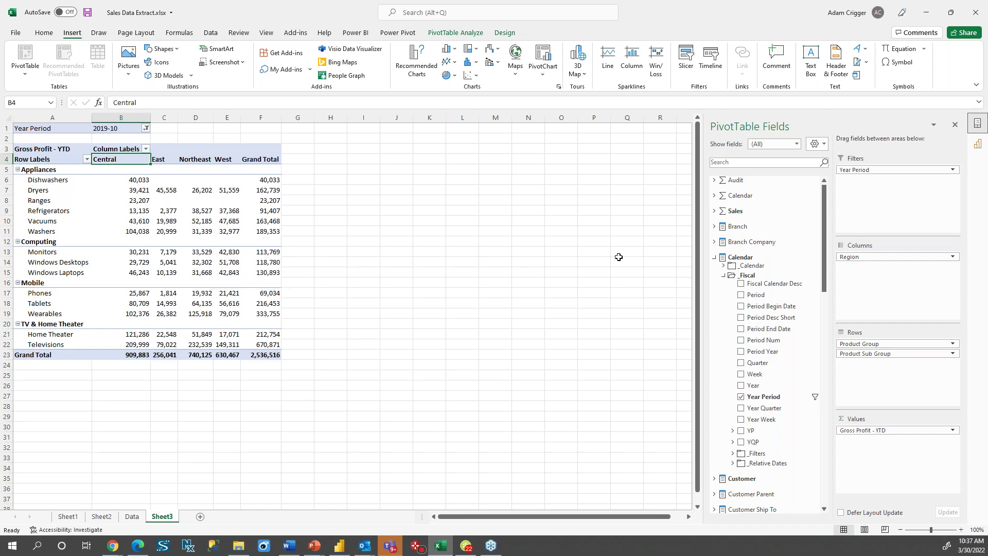
pyautogui.click(716, 258)
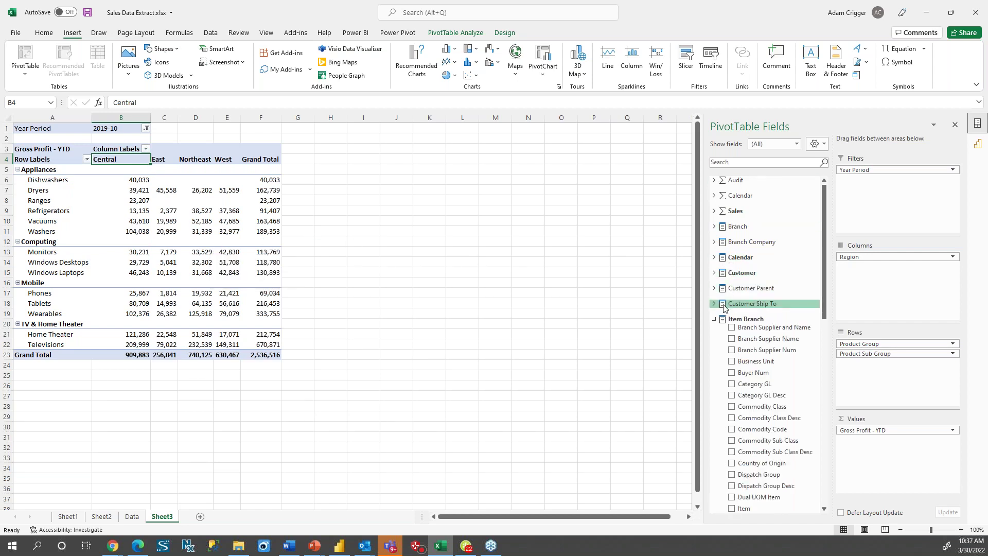
pyautogui.click(714, 319)
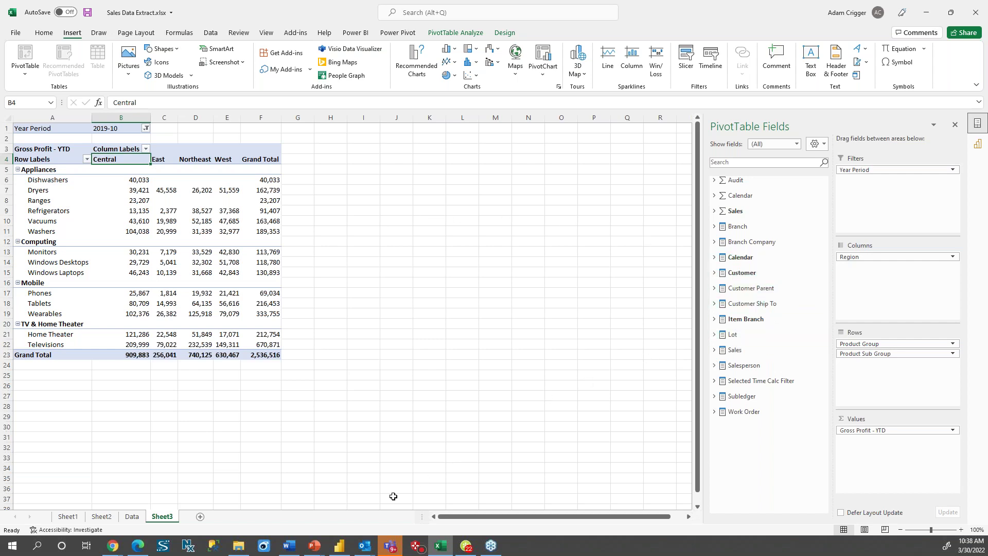
# Switch to Power BI Desktop, maximize its window, and expand the Fields and Filters panes
pyautogui.click(341, 547)
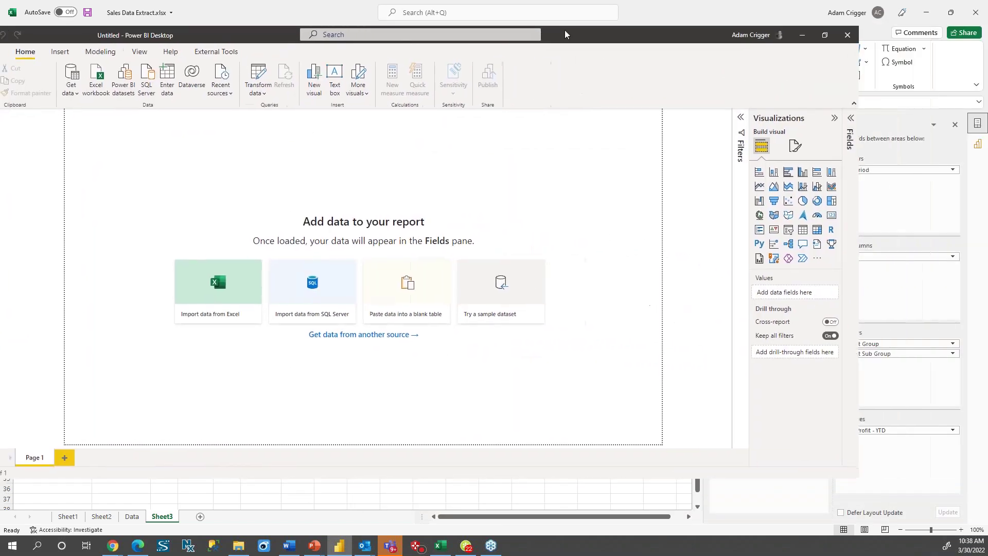
pyautogui.click(868, 31)
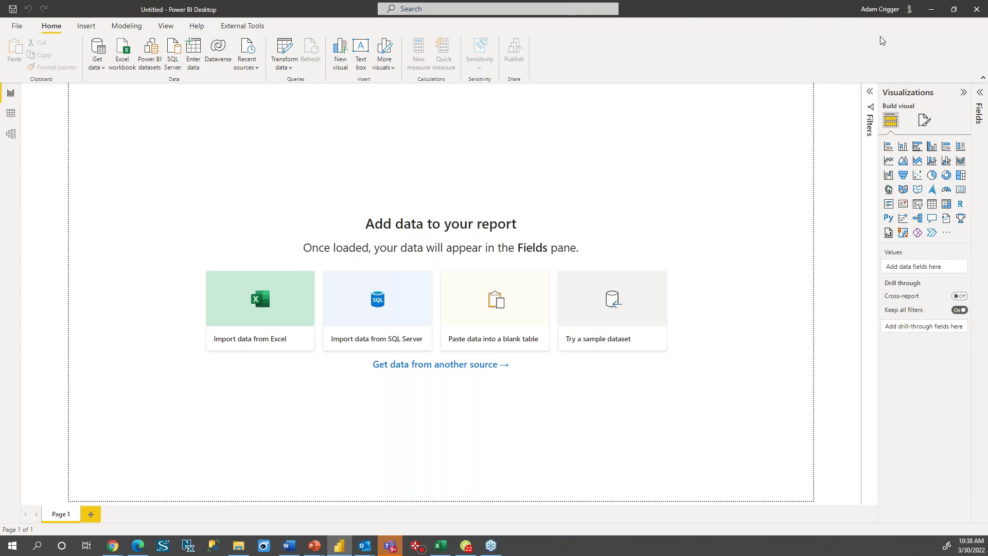
pyautogui.click(980, 101)
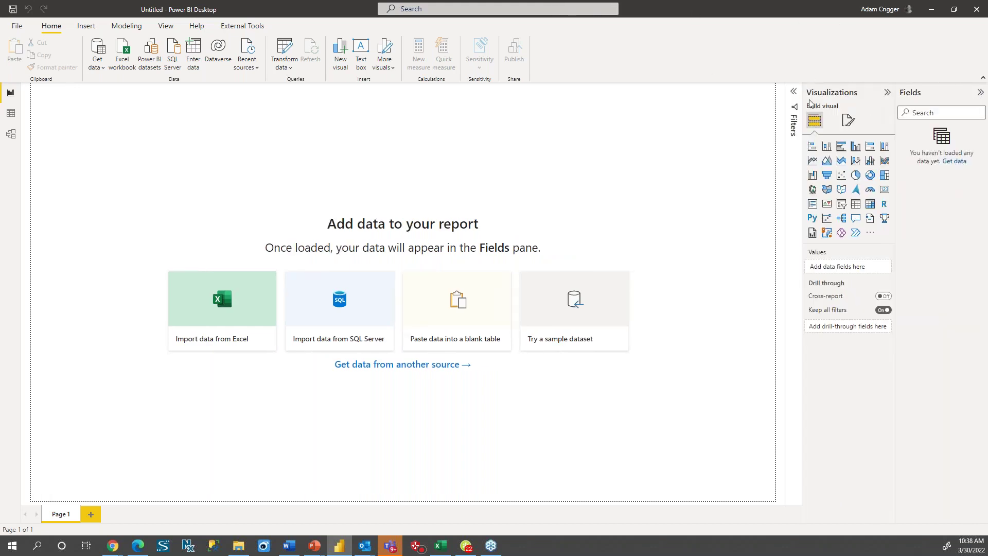
pyautogui.click(794, 92)
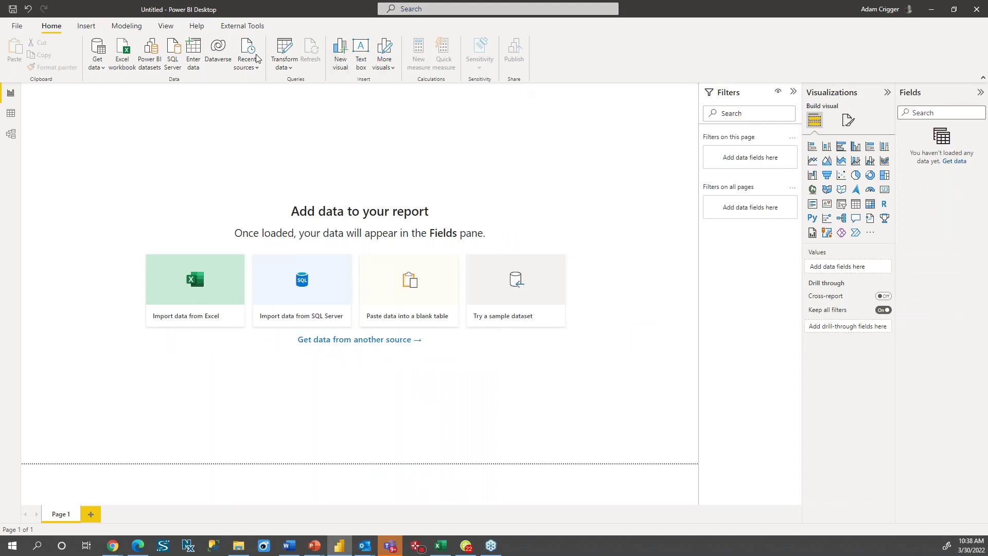
# Import the Data sheet from the Sales Data Extract.xlsx workbook into the report
pyautogui.click(97, 61)
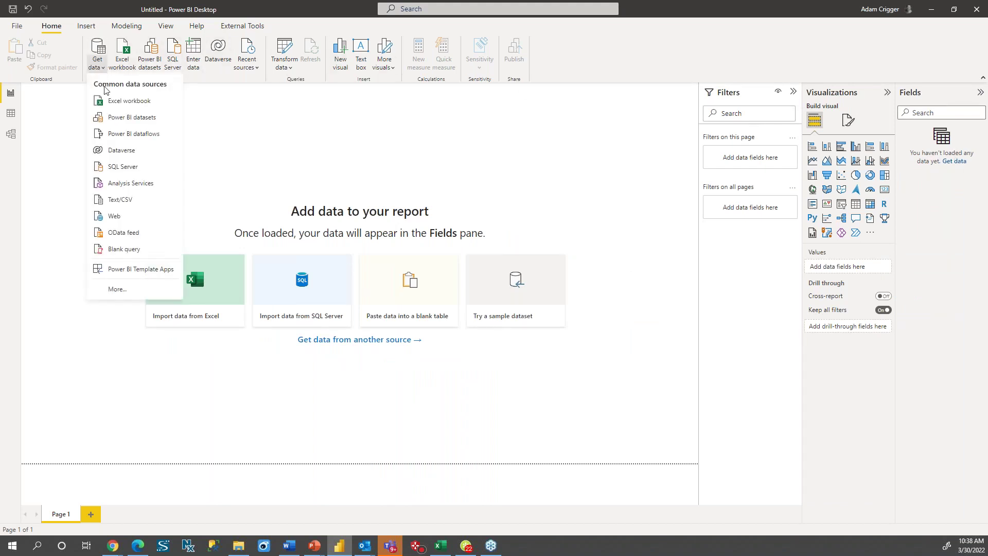
pyautogui.click(109, 102)
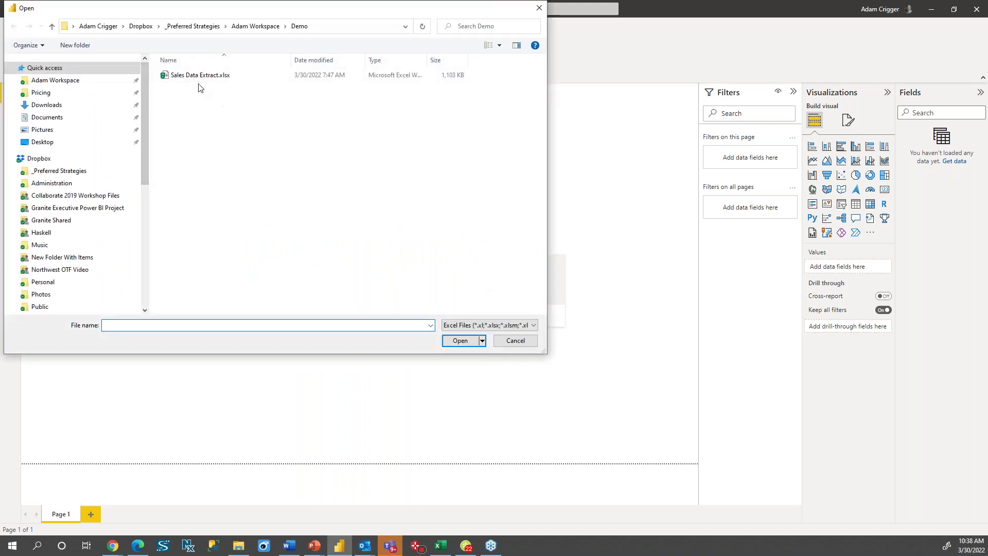
pyautogui.click(203, 77)
pyautogui.click(460, 340)
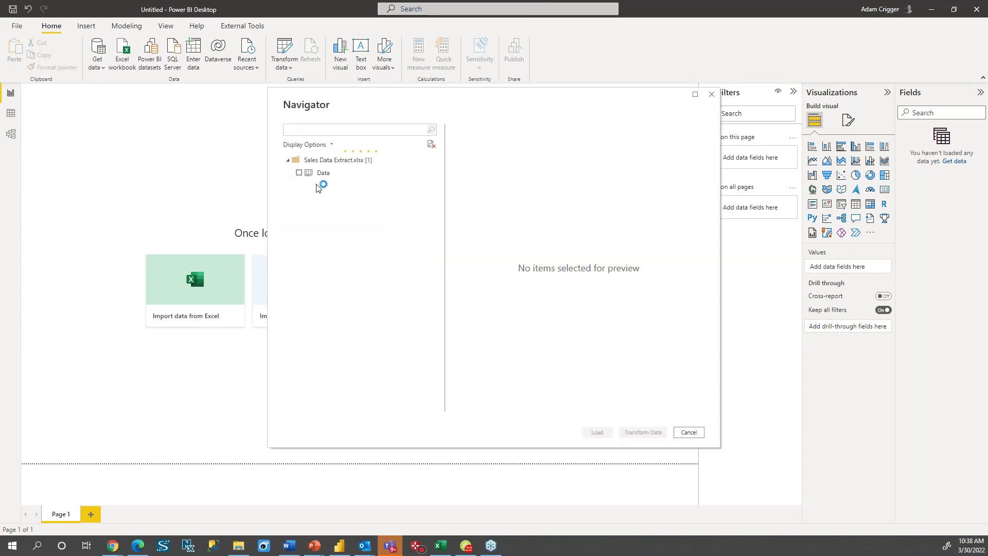
pyautogui.click(301, 173)
pyautogui.click(597, 431)
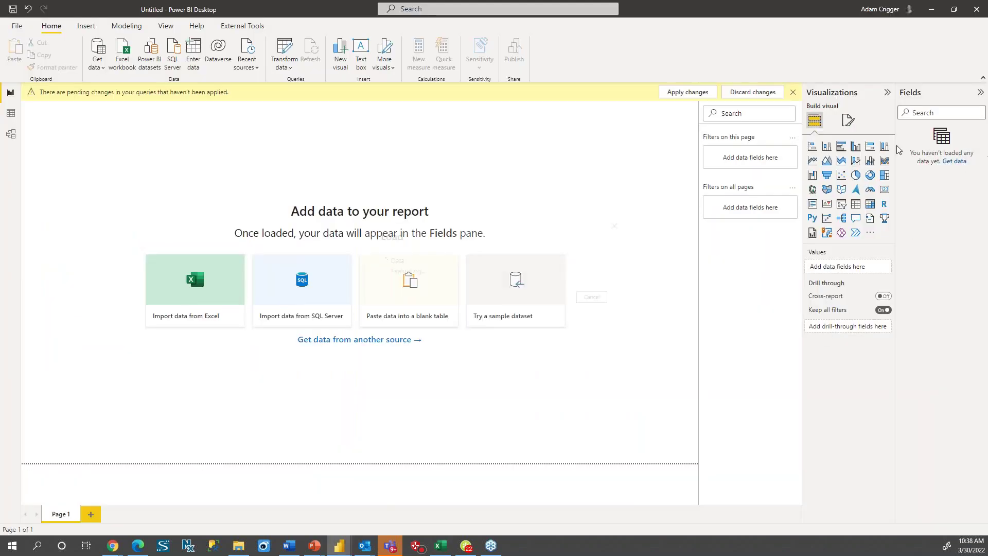
# Insert an enlarged clustered column chart with Customer Name on the axis and Sales Amt as its values
pyautogui.click(793, 110)
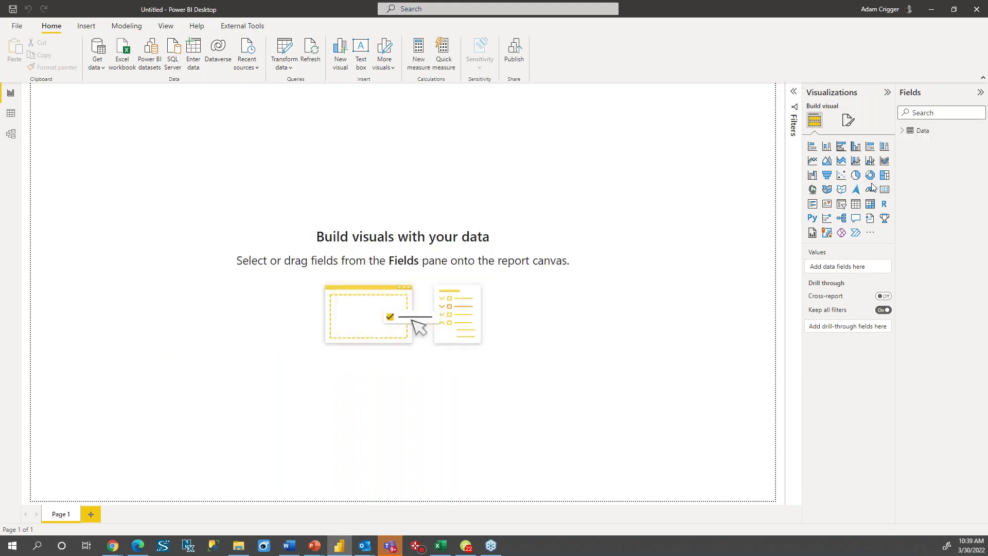
pyautogui.click(905, 132)
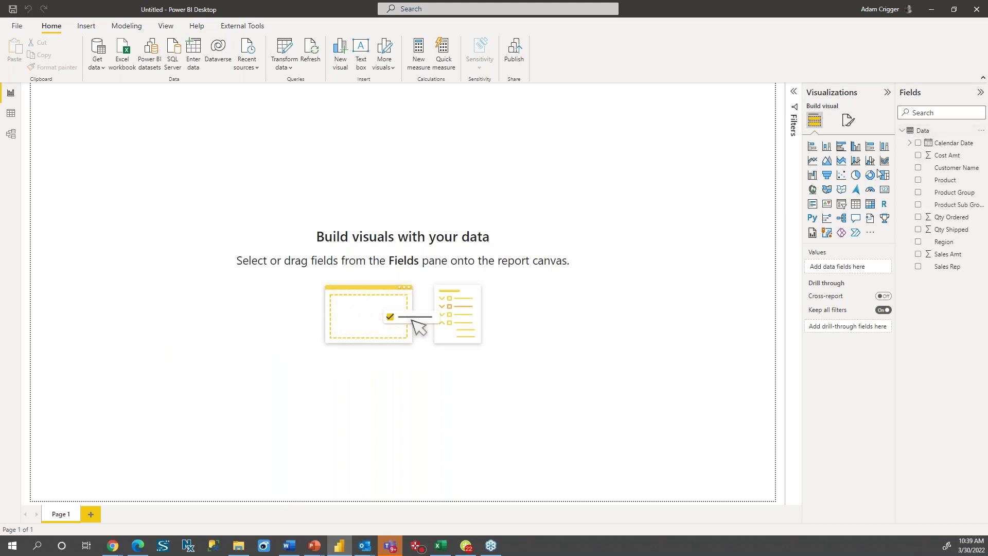
pyautogui.click(855, 146)
pyautogui.moveTo(173, 229); pyautogui.dragTo(638, 418)
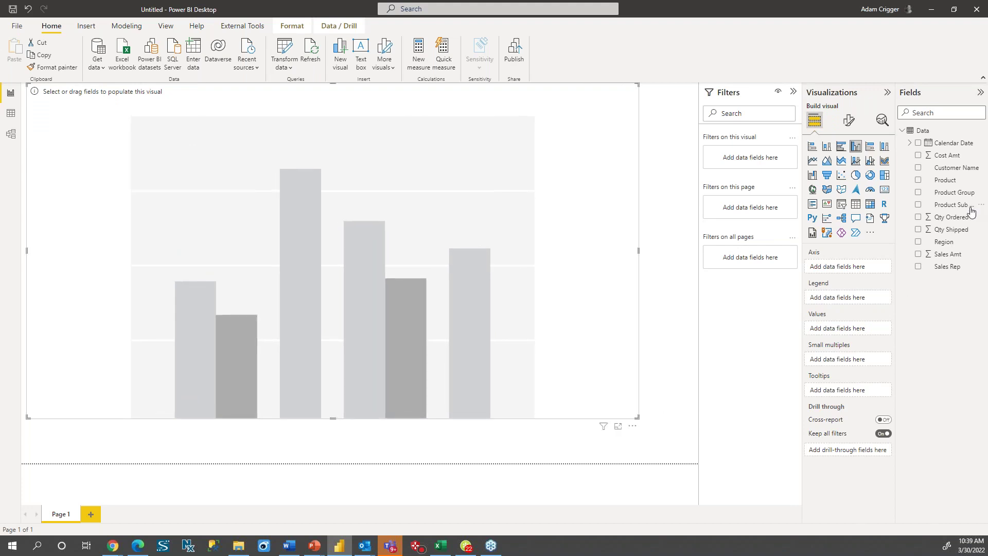
pyautogui.moveTo(958, 168); pyautogui.dragTo(348, 265)
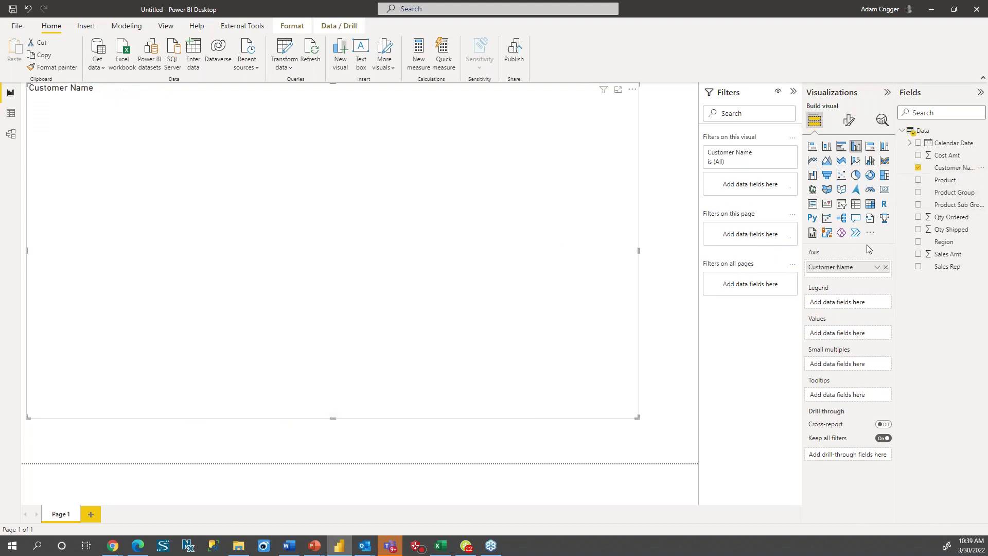
pyautogui.moveTo(946, 255); pyautogui.dragTo(460, 315)
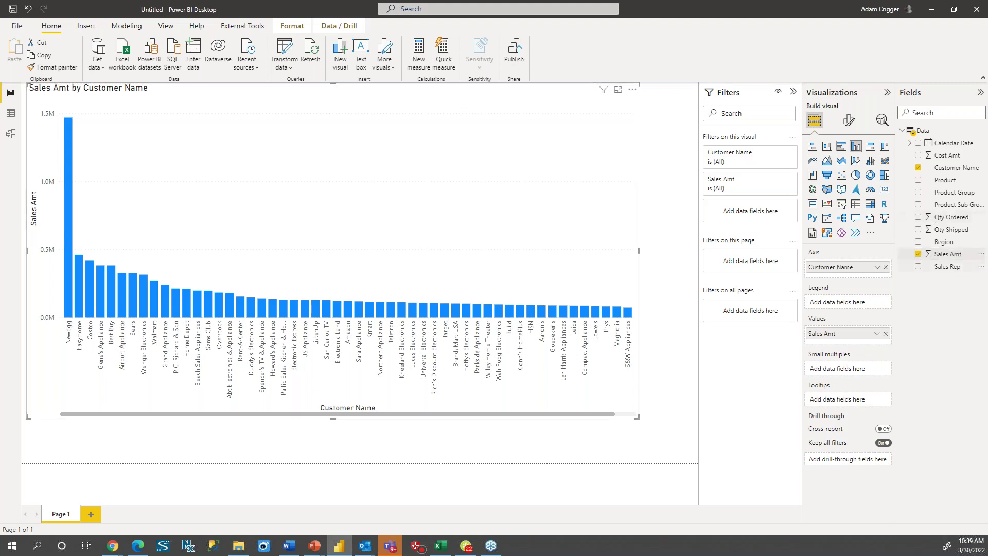
# Create a Subtraction quick measure with Sales Amt as the base value and Cost Amt as the value to subtract
pyautogui.click(982, 253)
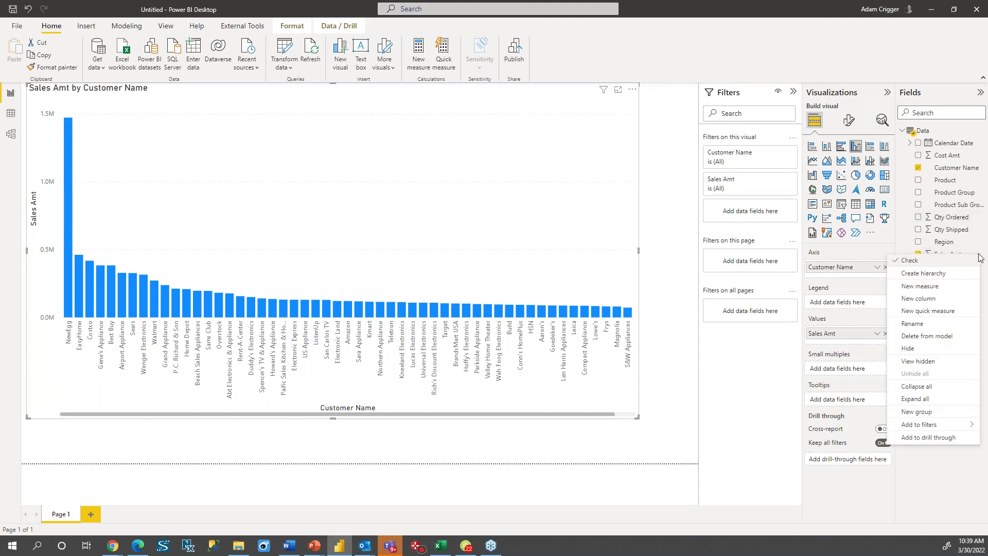
pyautogui.click(921, 311)
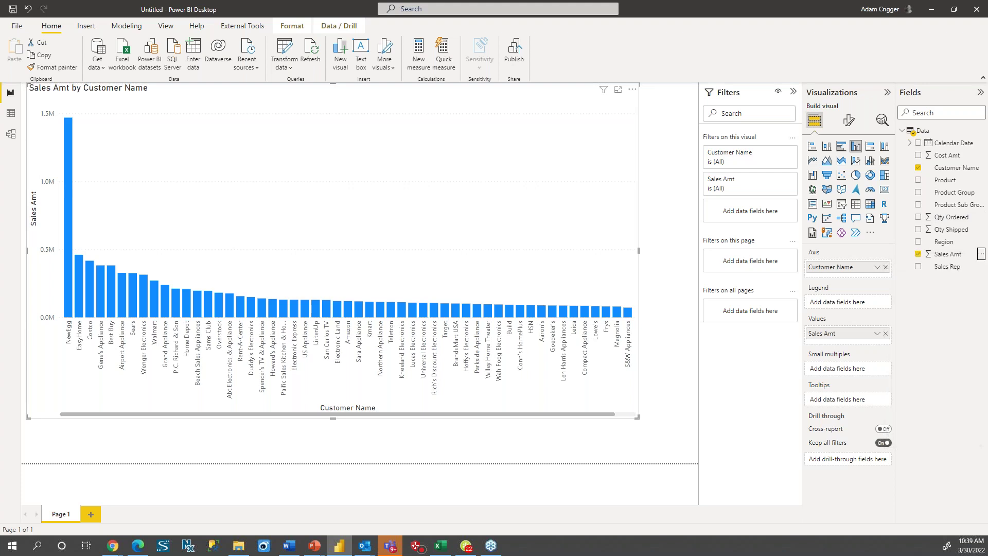
pyautogui.click(449, 133)
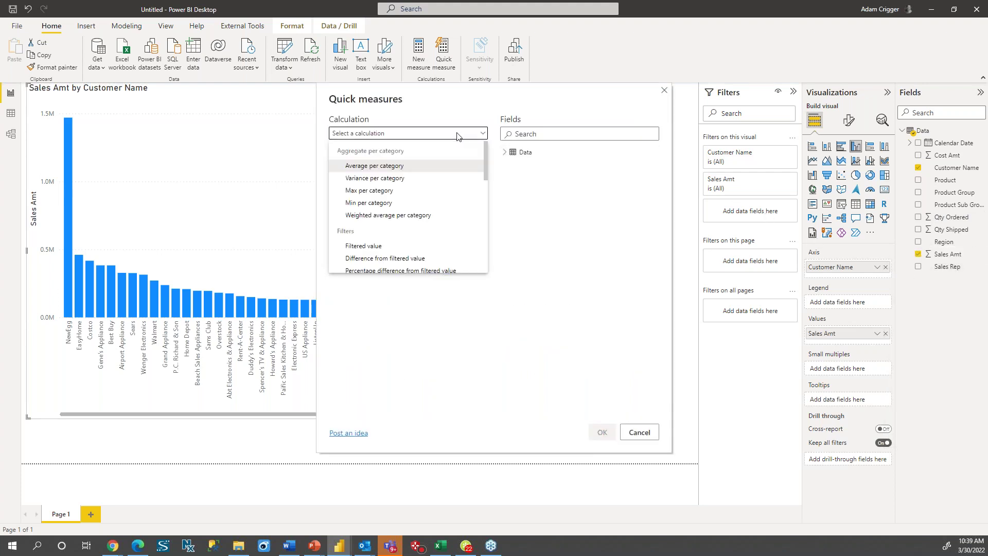
pyautogui.scroll(-5, 412, 205)
pyautogui.scroll(-4, 408, 213)
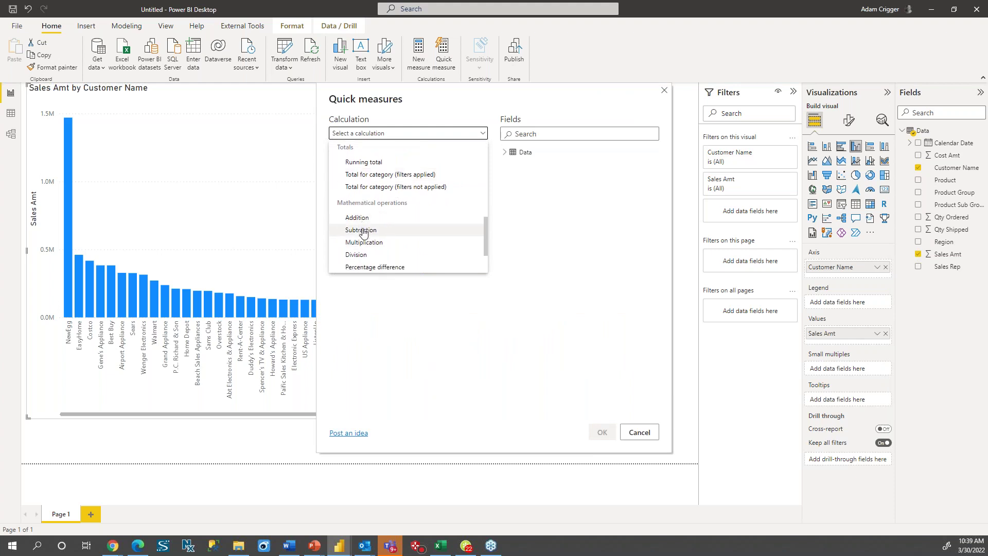
pyautogui.click(362, 230)
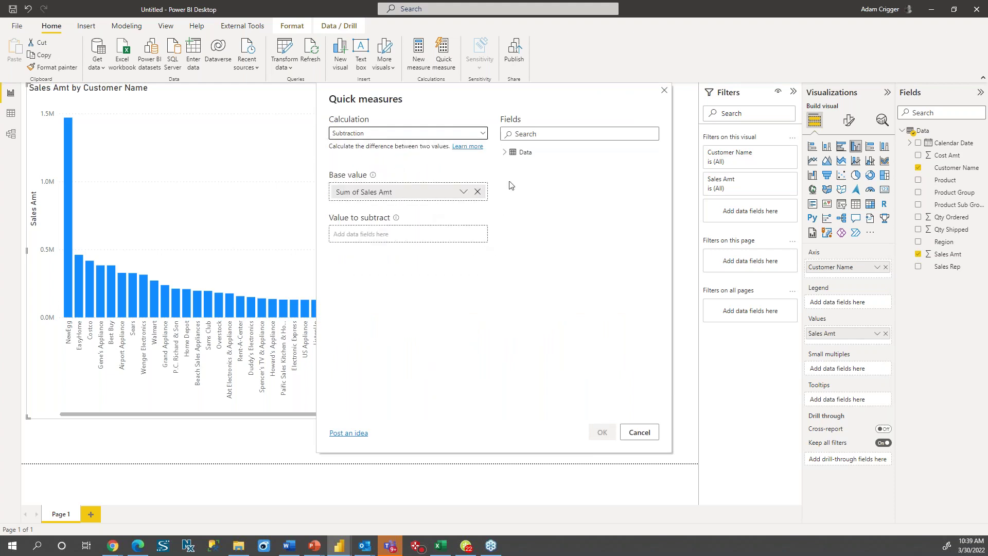
pyautogui.click(505, 152)
pyautogui.moveTo(546, 177); pyautogui.dragTo(458, 234)
pyautogui.click(602, 433)
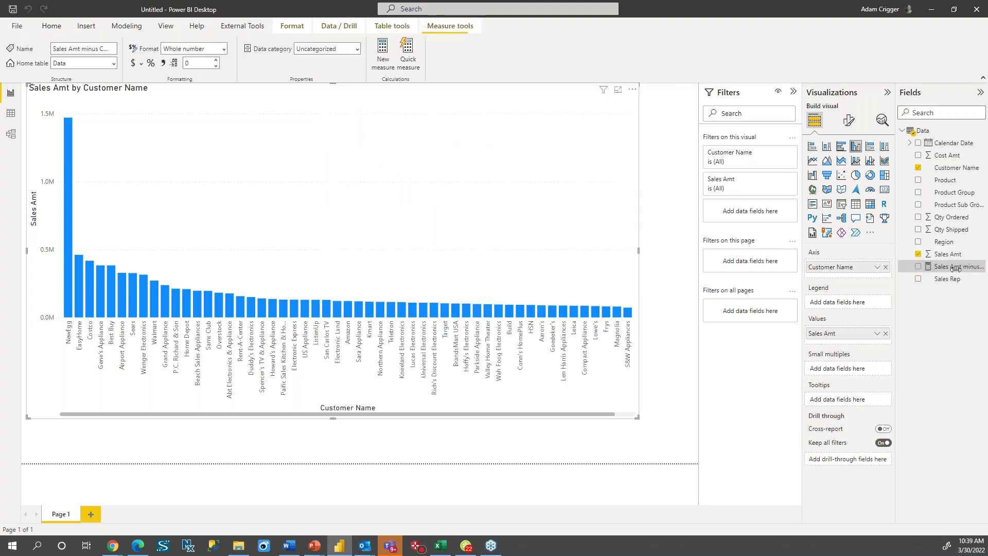
# Rename the new quick measure to Gross Profit and add it to the column chart
pyautogui.doubleClick(956, 268)
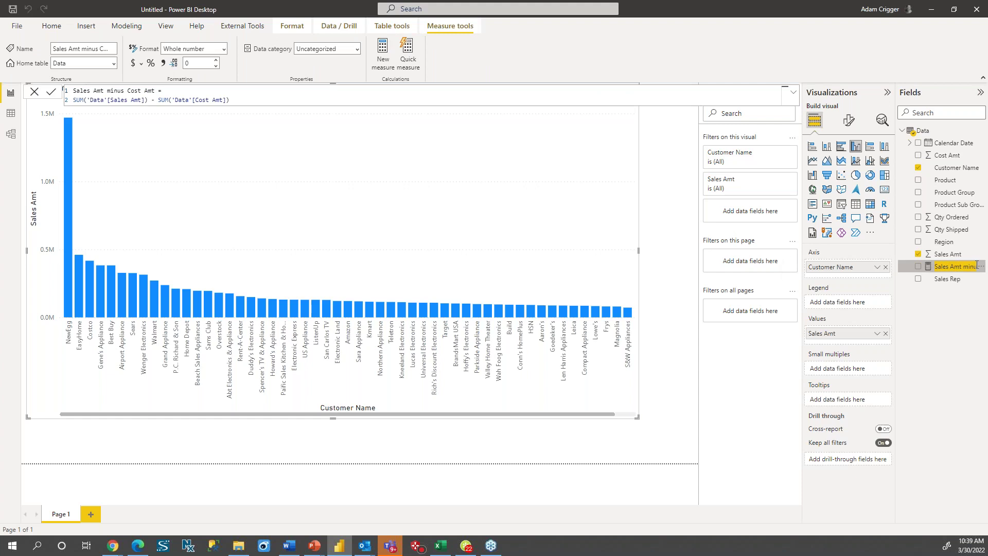
pyautogui.write('Gross Profit')
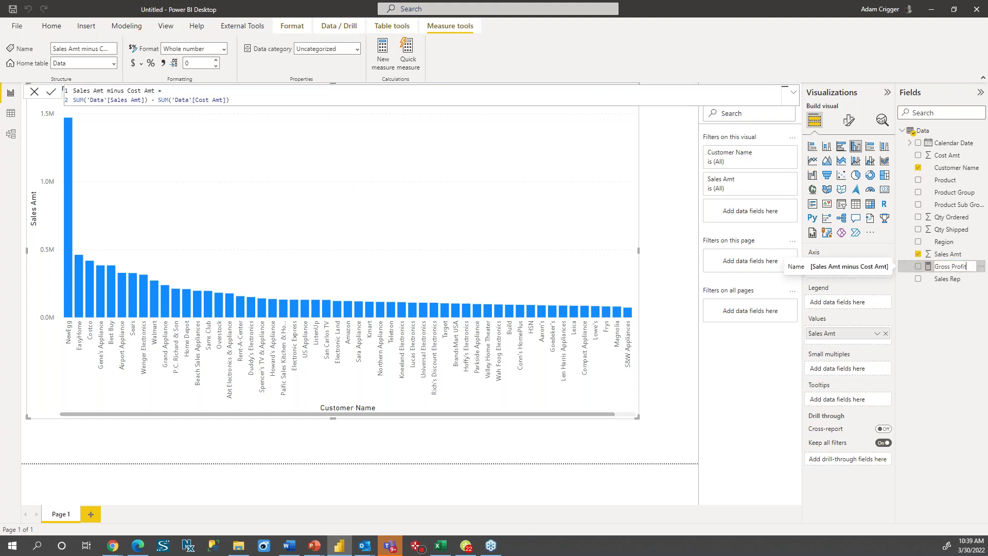
pyautogui.press('Return')
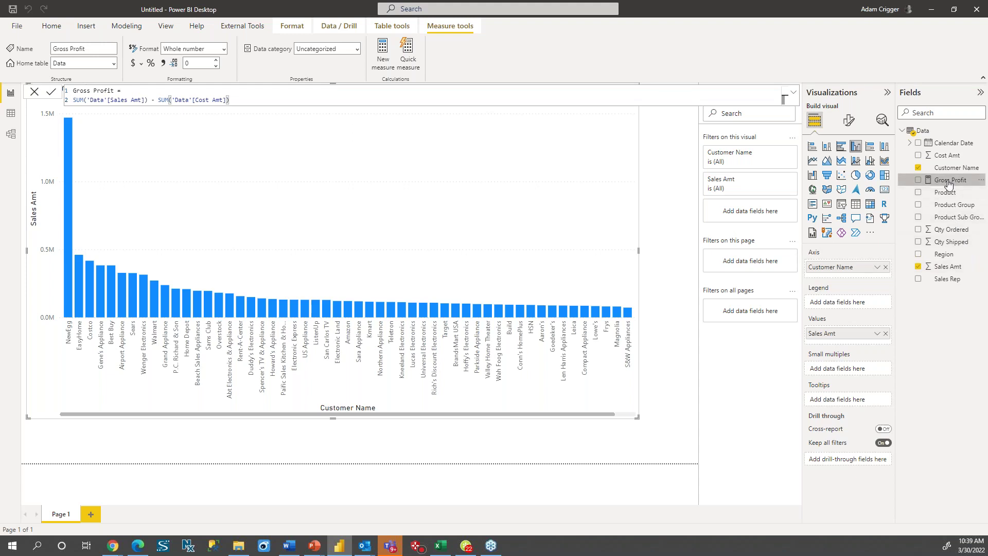
pyautogui.moveTo(949, 184); pyautogui.dragTo(481, 256)
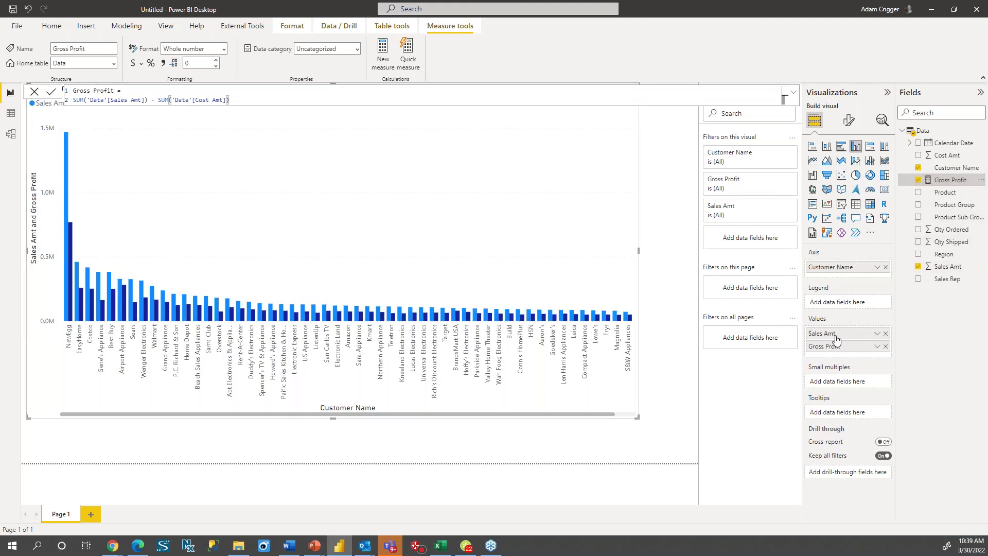
pyautogui.moveTo(840, 340); pyautogui.dragTo(848, 412)
# Connect the blank report live to the SQLDEMO SQL Server Analysis Services server
pyautogui.moveTo(286, 309)
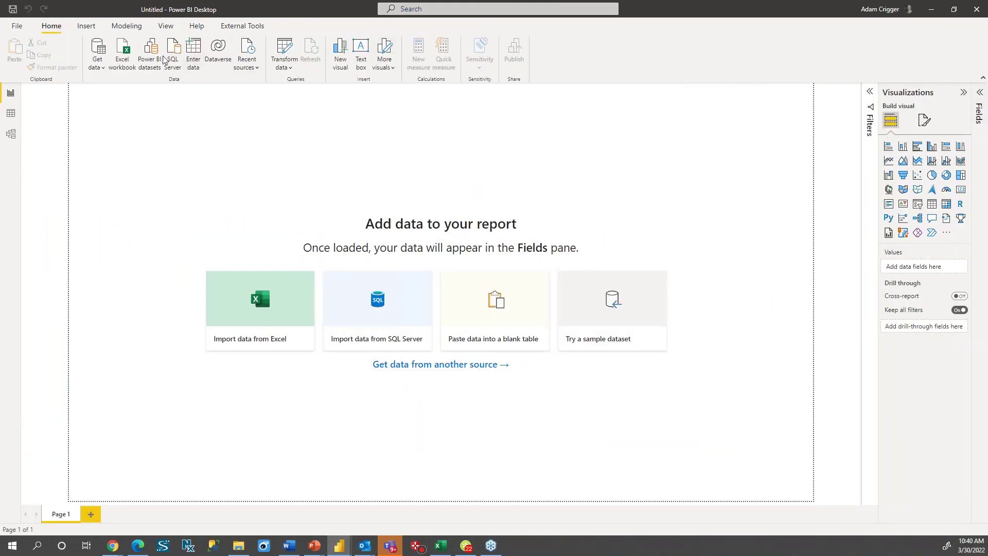
pyautogui.click(99, 69)
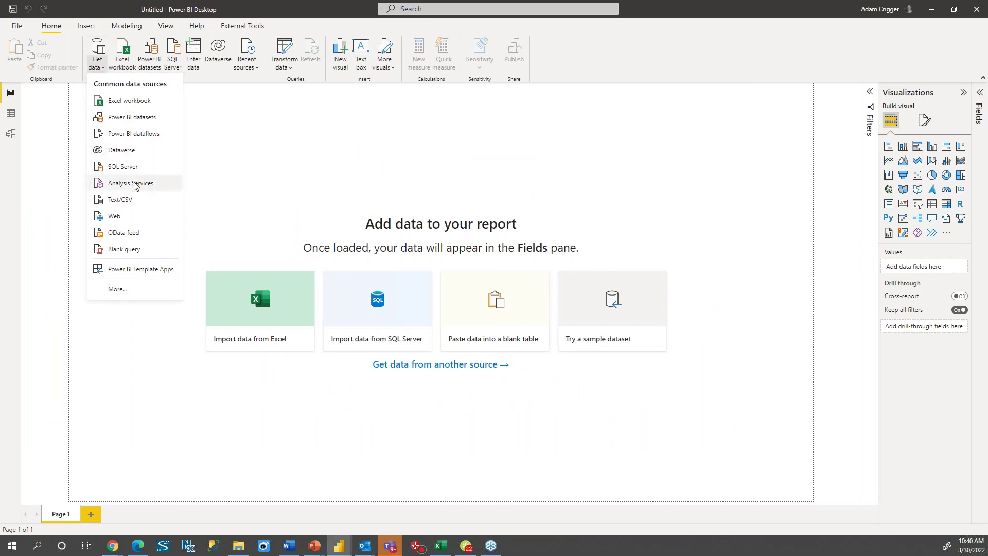
pyautogui.click(181, 186)
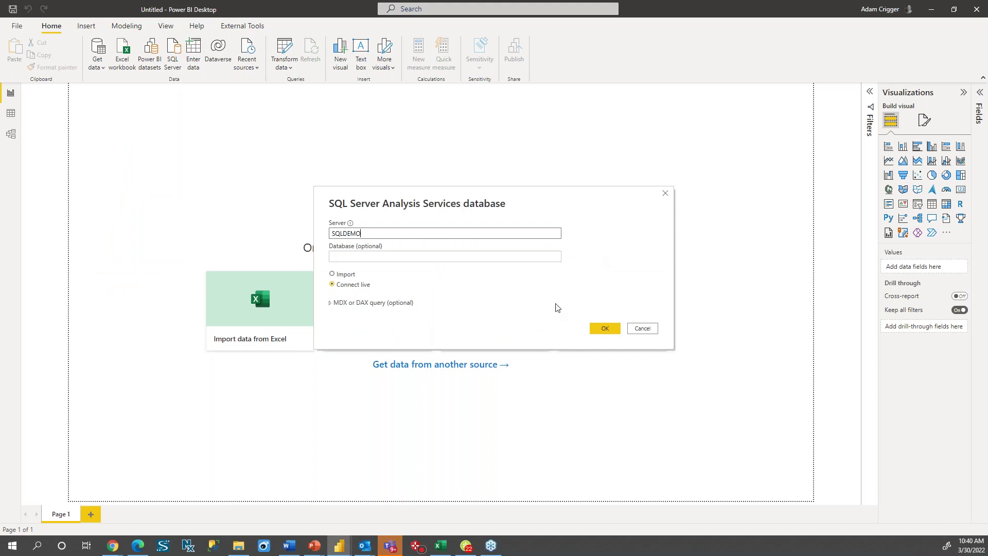
pyautogui.press('Return')
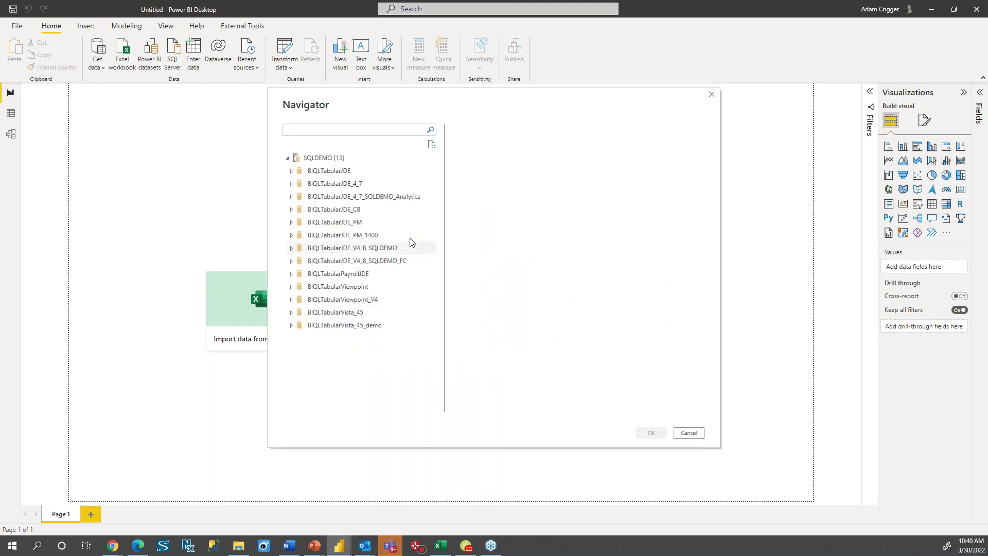
# Load the Purchase Order Detail model from the BIQLTabularJDE_4_7 database
pyautogui.click(288, 186)
pyautogui.click(291, 184)
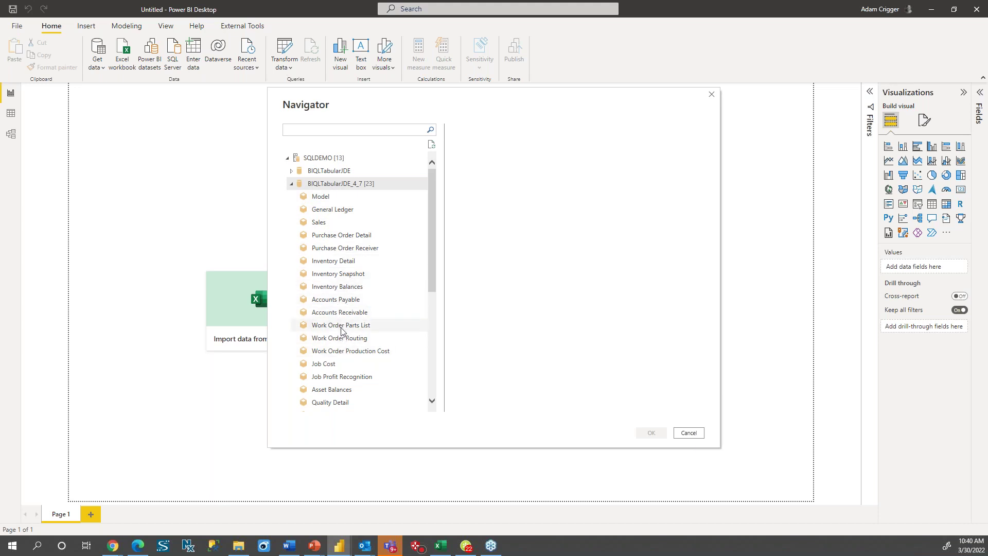
pyautogui.scroll(-1, 348, 379)
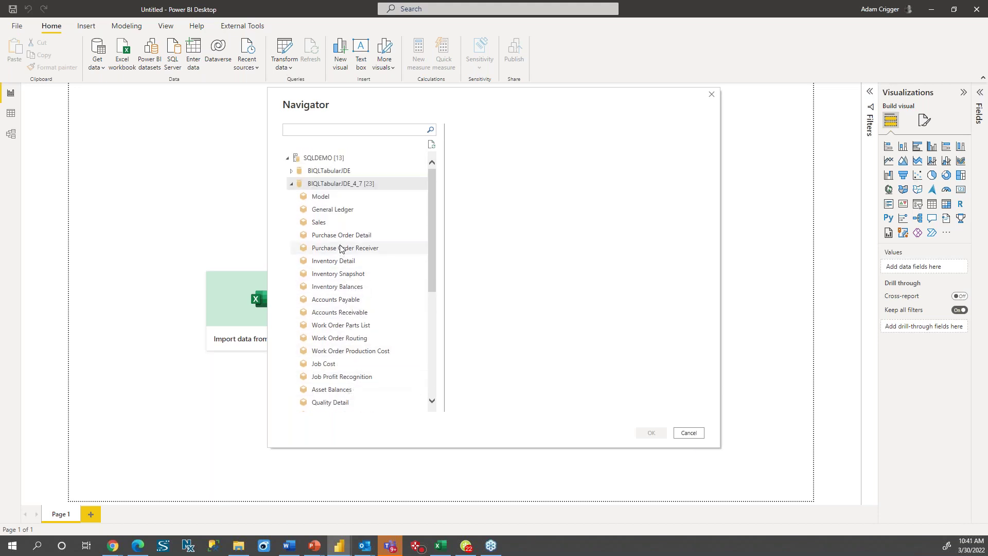
pyautogui.click(652, 433)
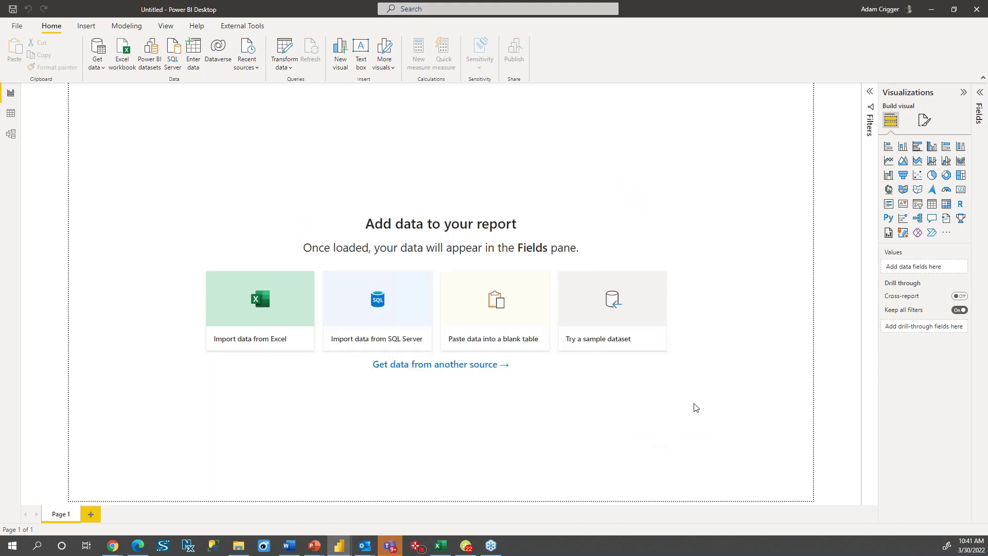
# Widen the field list and create an enlarged table visual from the Supplier table's Supplier Name field
pyautogui.click(981, 93)
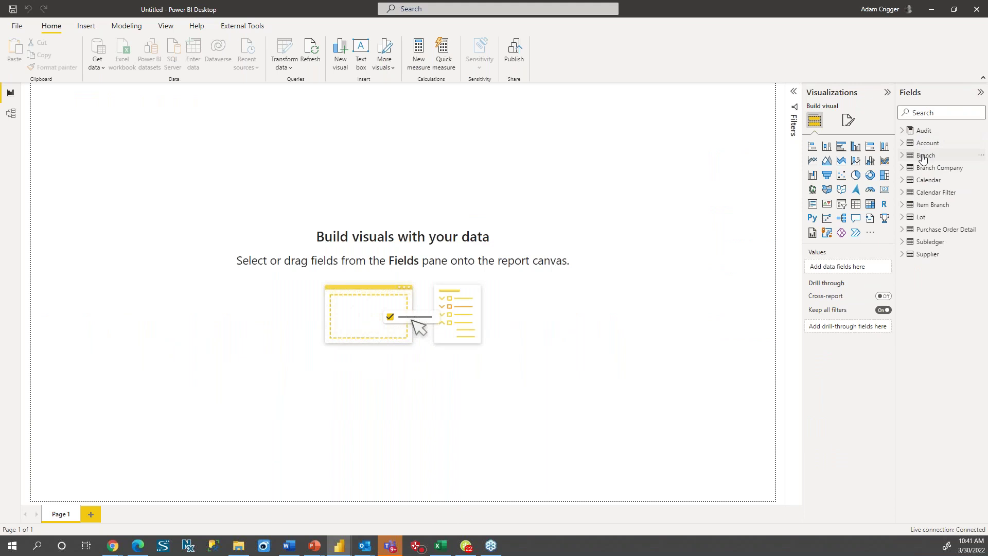
pyautogui.click(903, 255)
pyautogui.moveTo(897, 263); pyautogui.dragTo(818, 264)
pyautogui.scroll(-1, 876, 370)
pyautogui.scroll(-1, 877, 369)
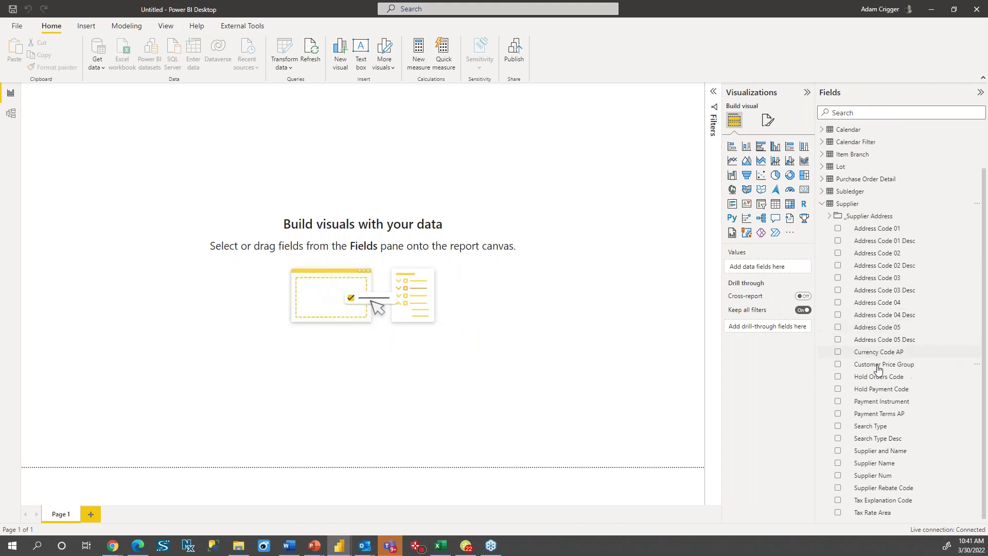
pyautogui.moveTo(886, 465); pyautogui.dragTo(143, 150)
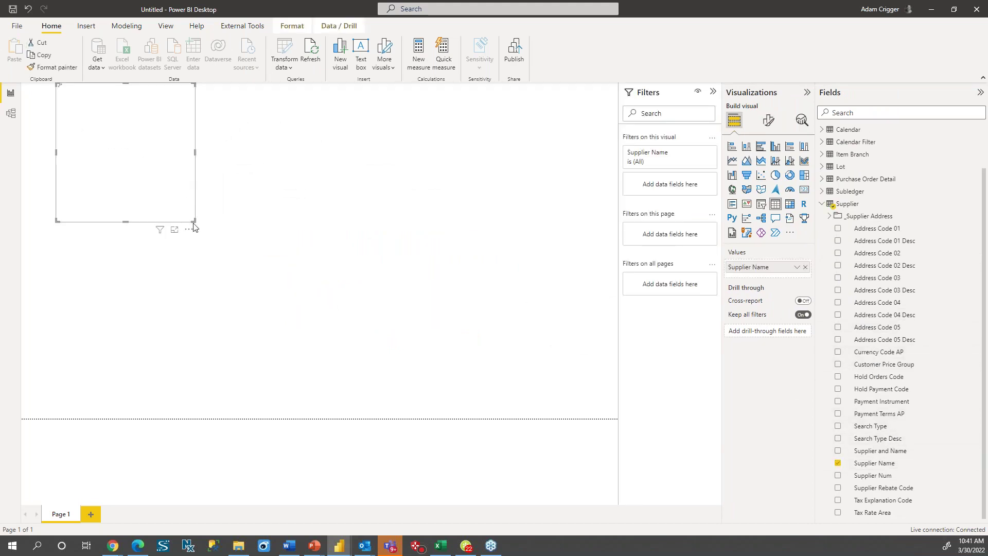
pyautogui.moveTo(194, 225); pyautogui.dragTo(414, 374)
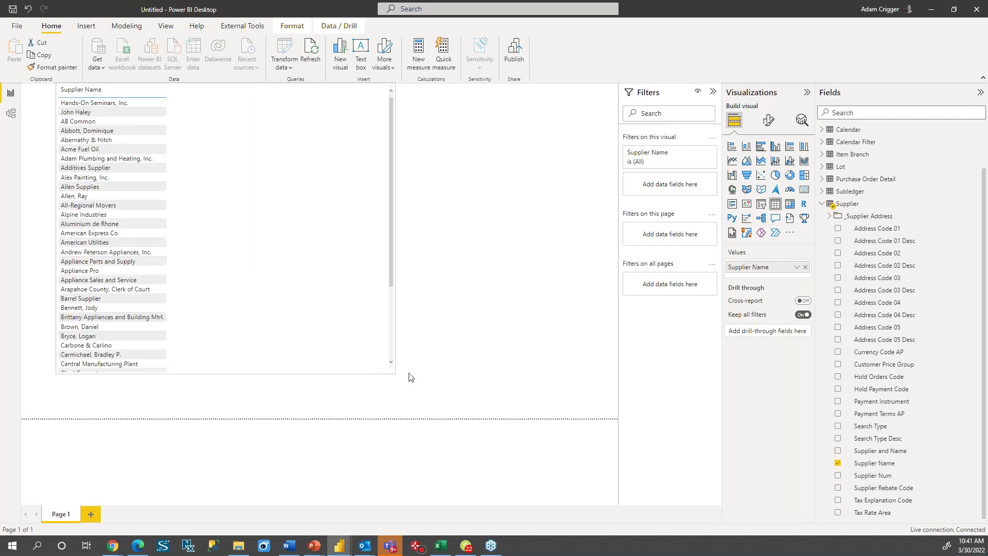
# Add PO Amt Open from the Purchase Order Detail table's _PO Amt folder to the supplier table visual
pyautogui.scroll(1, 879, 212)
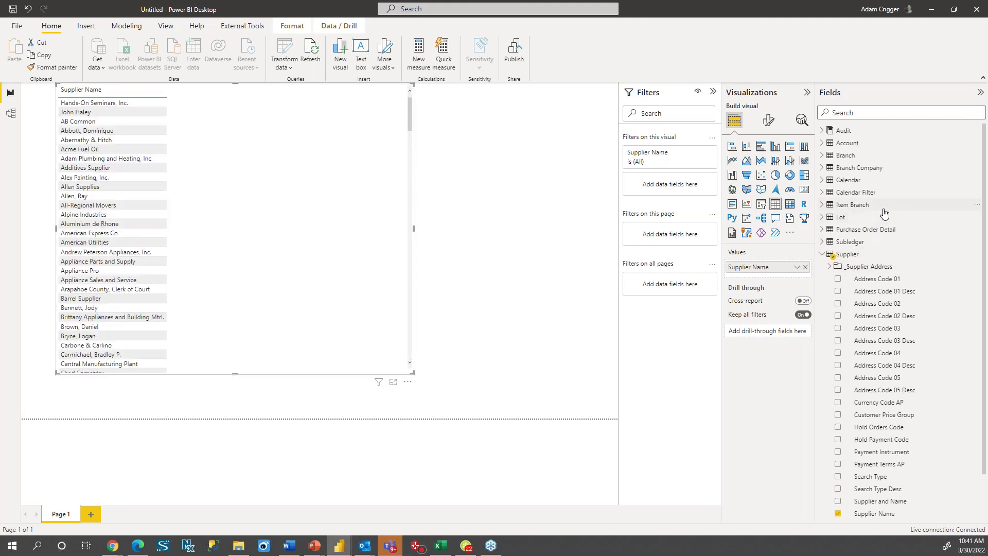
pyautogui.click(823, 229)
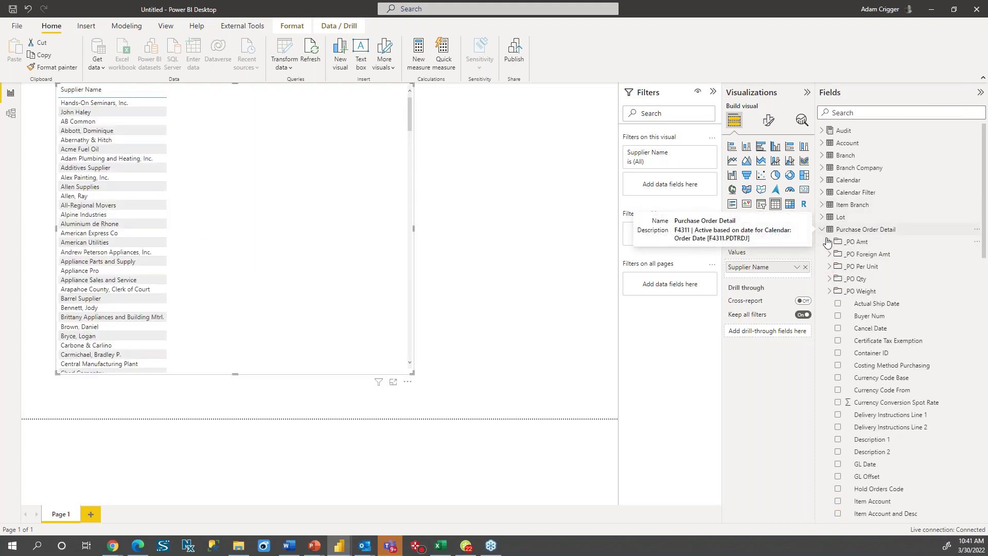
pyautogui.click(829, 242)
pyautogui.moveTo(885, 282); pyautogui.dragTo(368, 215)
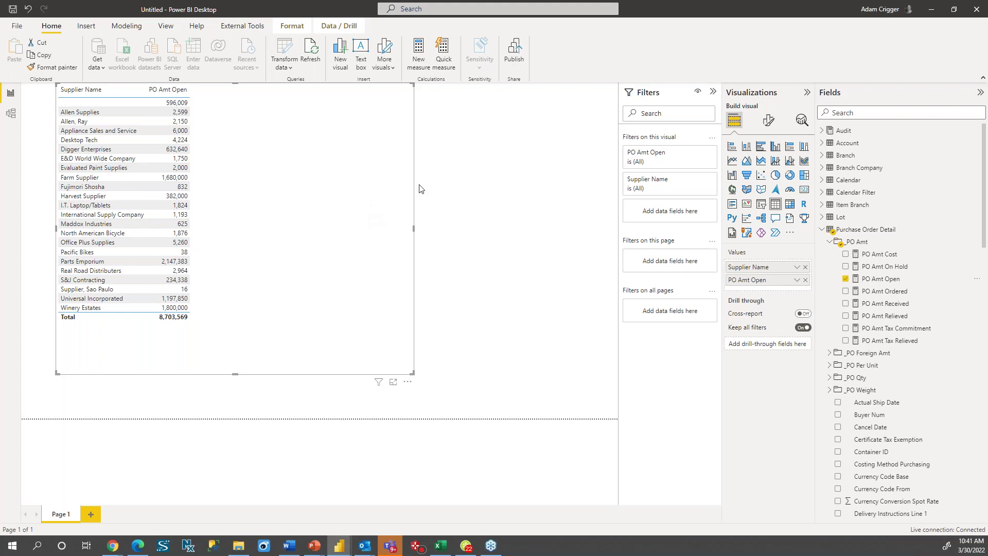
# Add Item Account and Desc beneath Supplier Name and convert the table visual to a matrix
pyautogui.scroll(-5, 868, 371)
pyautogui.moveTo(904, 381); pyautogui.dragTo(782, 276)
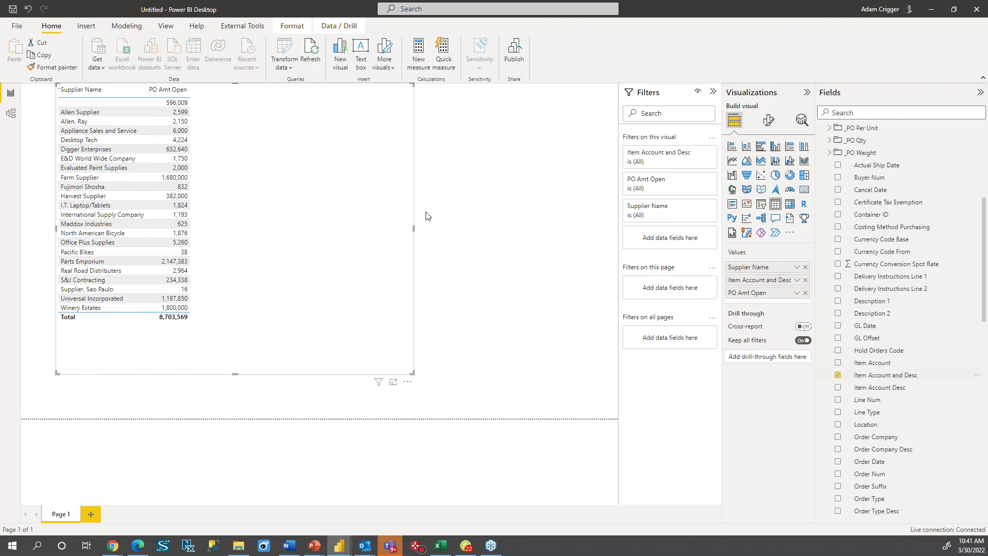
pyautogui.click(790, 204)
pyautogui.moveTo(773, 280)
pyautogui.mouseDown()
pyautogui.moveTo(768, 308)
pyautogui.moveTo(768, 278)
pyautogui.mouseUp()
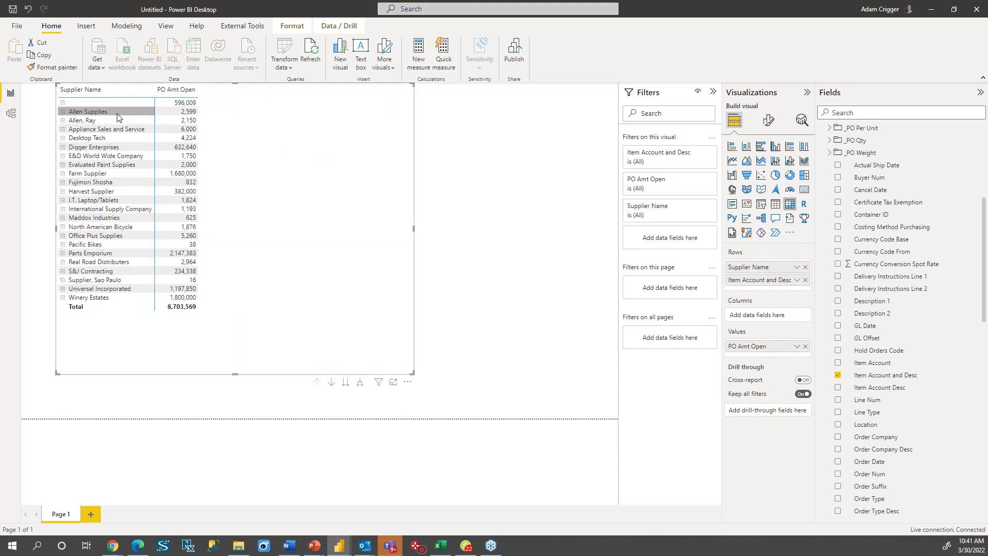
# Expand Allen Supplies in the matrix to view its item accounts, and collapse it again
pyautogui.click(62, 112)
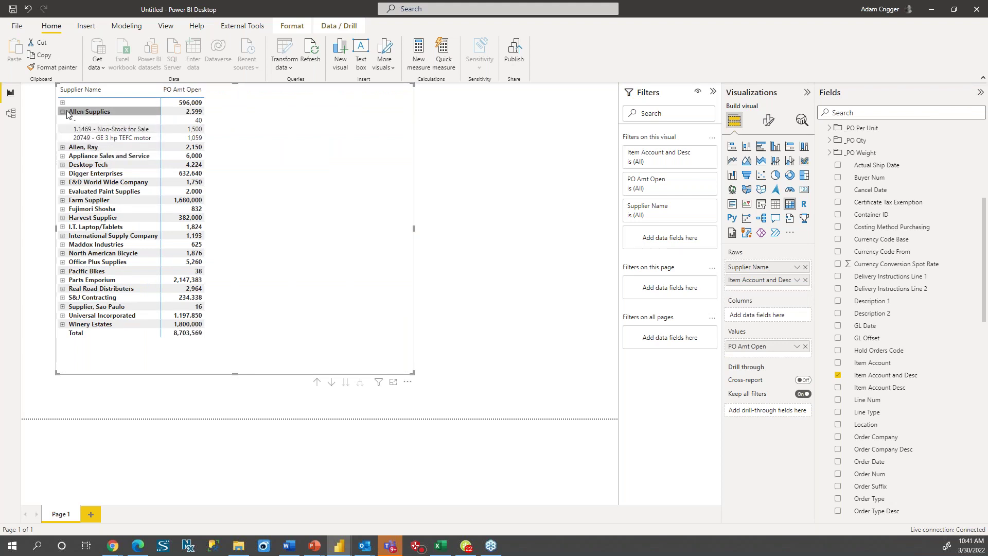
pyautogui.click(62, 112)
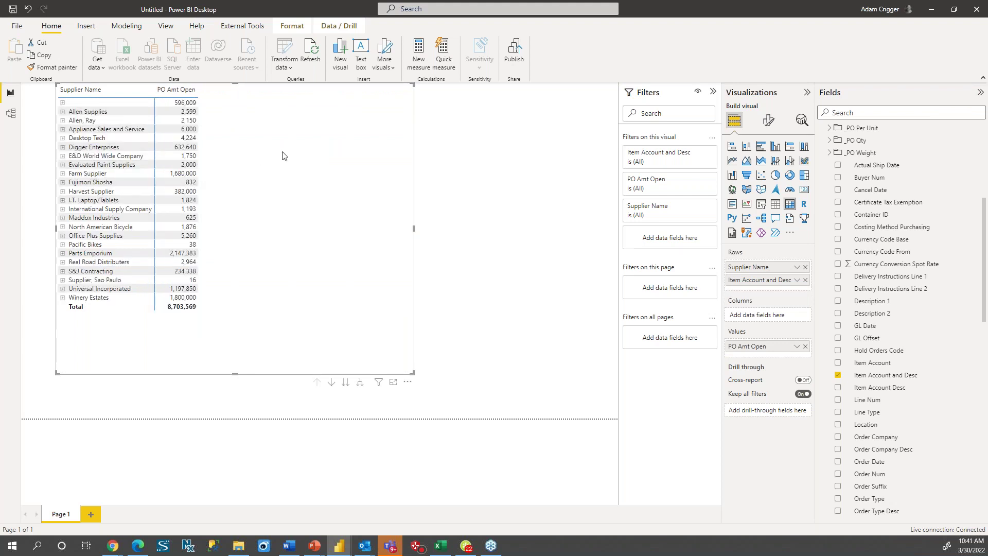
# Try the supplier visual as a donut chart and switch it back to a matrix
pyautogui.click(790, 175)
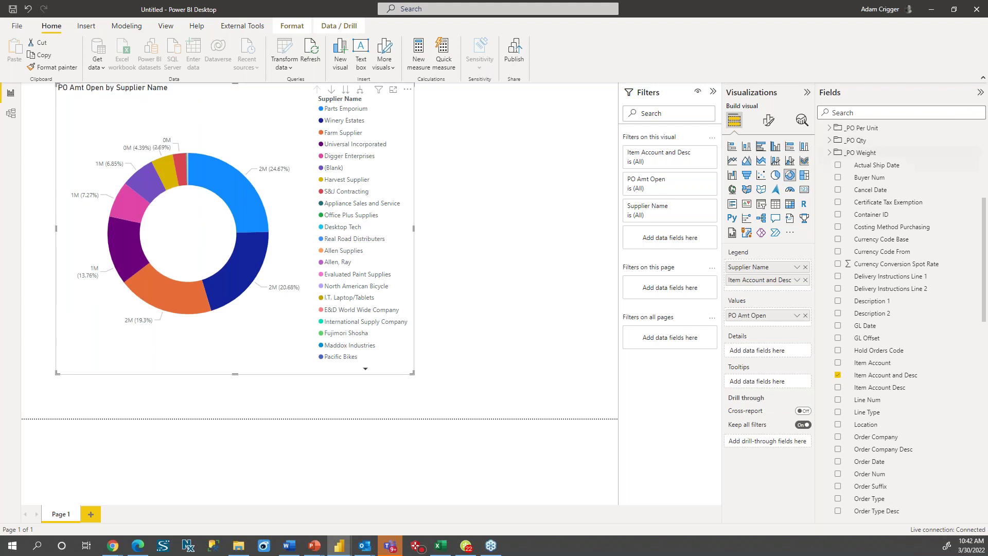
pyautogui.click(790, 206)
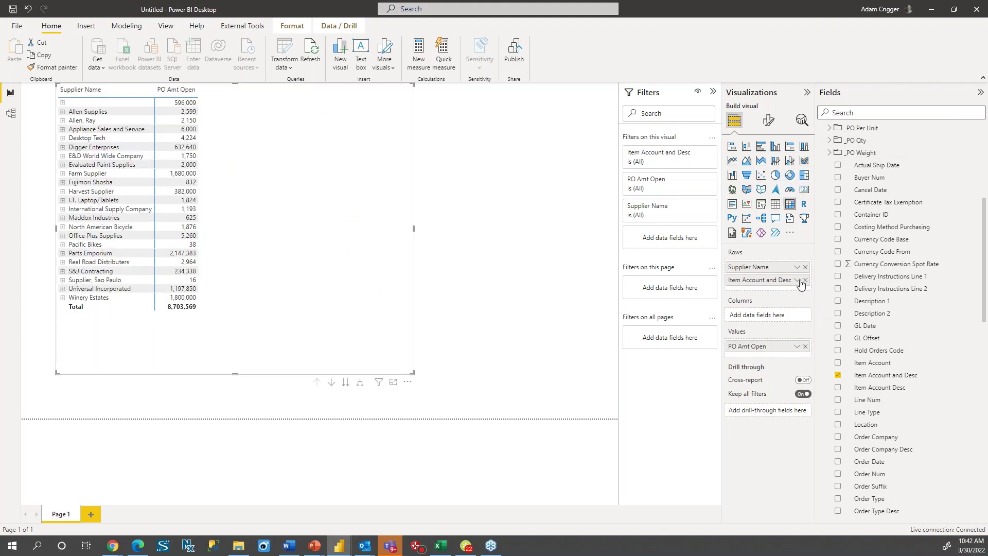
# Remove Item Account and Desc from the matrix rows and collapse the Purchase Order Detail and Supplier tables in the field list
pyautogui.click(806, 280)
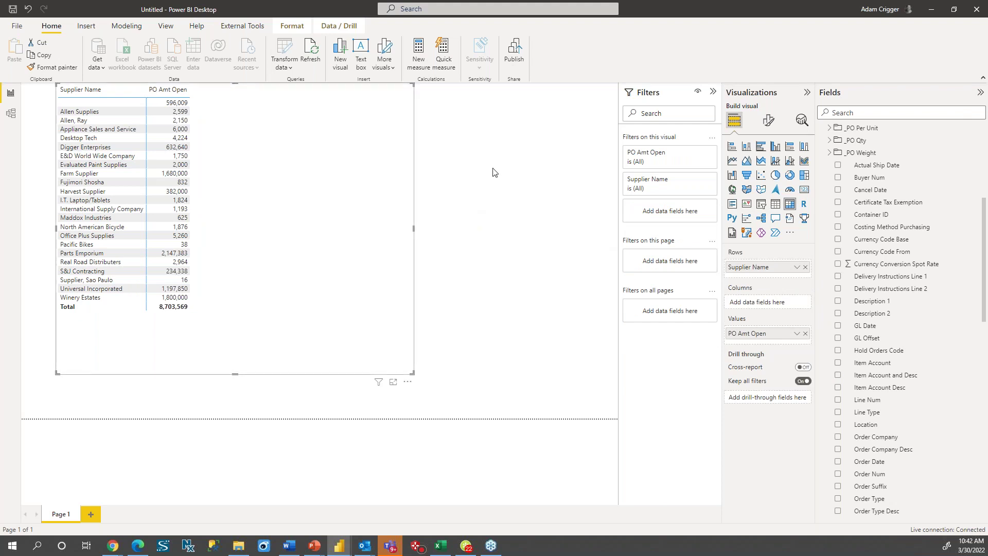
pyautogui.scroll(5, 937, 201)
pyautogui.click(822, 231)
pyautogui.click(839, 258)
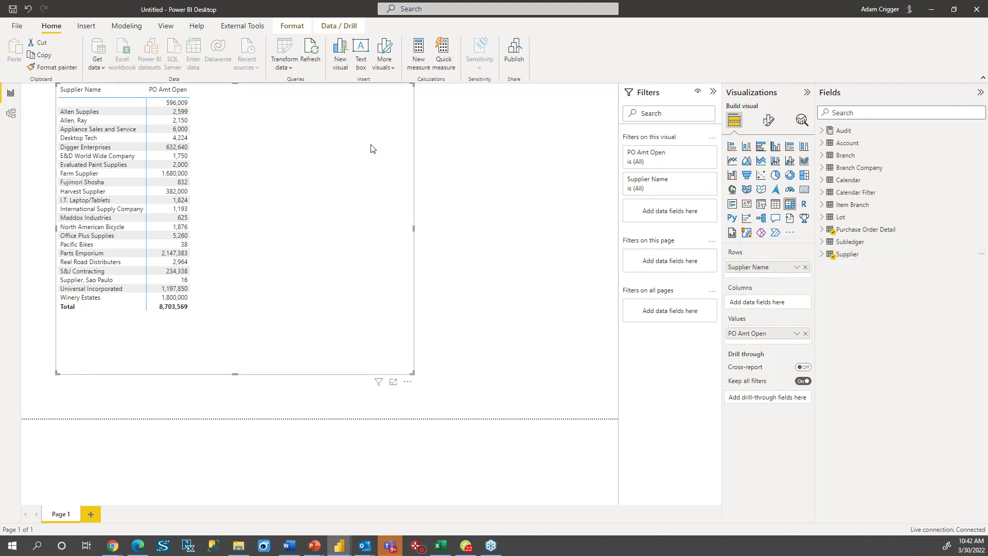
# Examine the table relationships in the model diagram and return to the report page
pyautogui.click(10, 115)
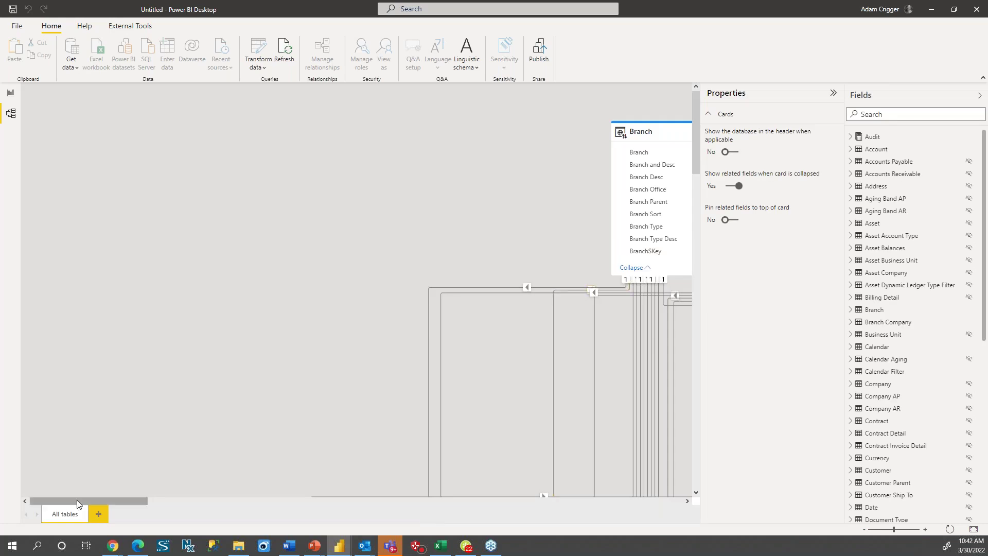
pyautogui.moveTo(107, 505); pyautogui.dragTo(277, 508)
pyautogui.scroll(-5, 339, 422)
pyautogui.click(11, 92)
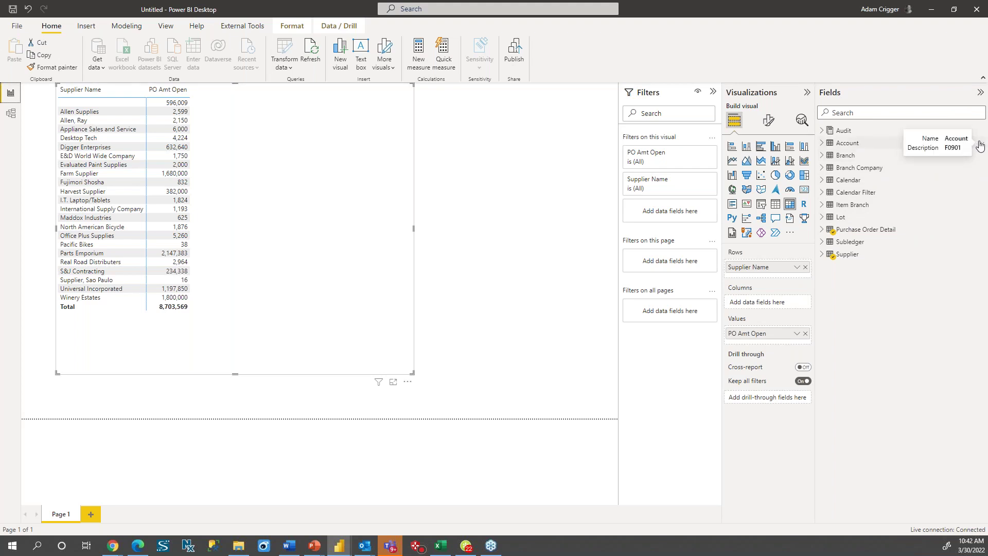
# Check the options available for the Account table, and expand the Supplier table to review its fields
pyautogui.click(979, 145)
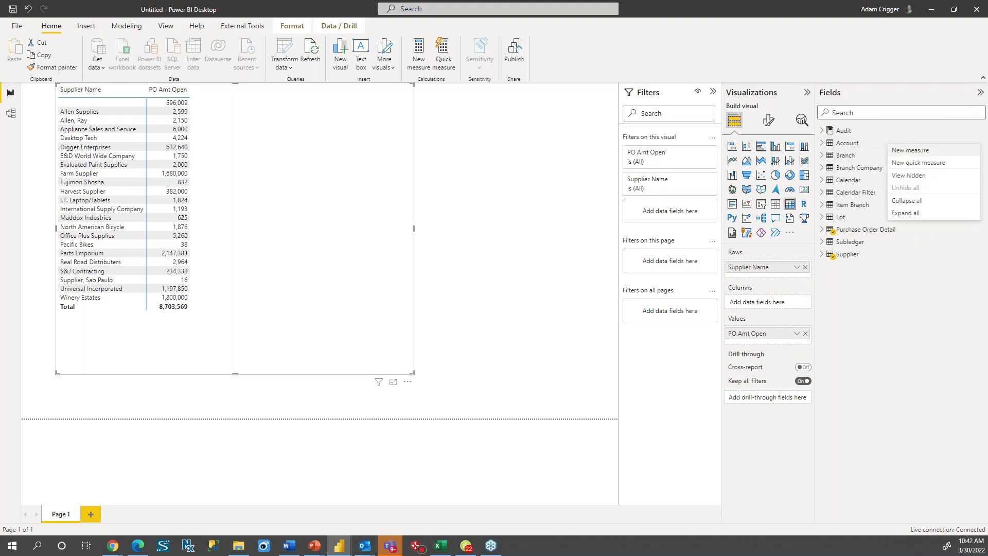
pyautogui.click(886, 317)
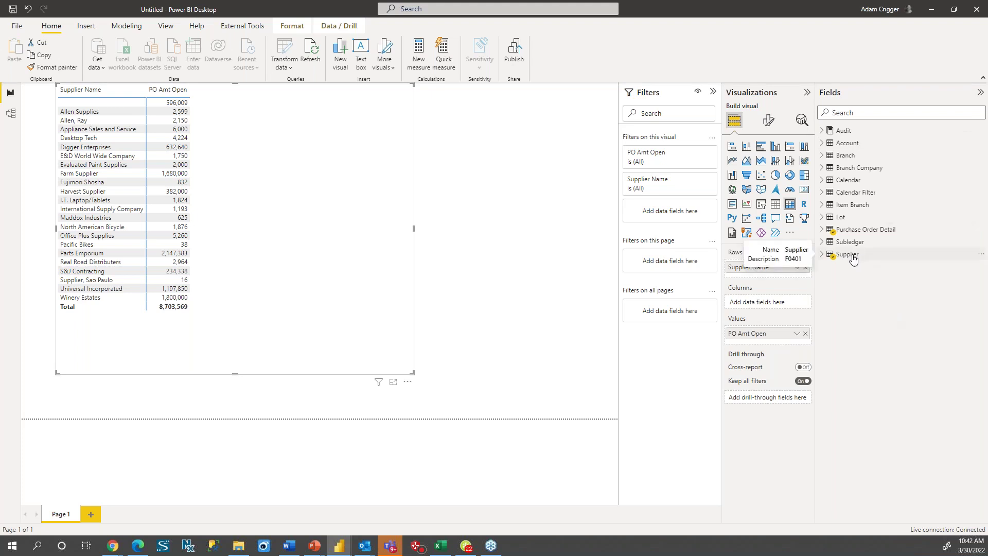
pyautogui.click(822, 256)
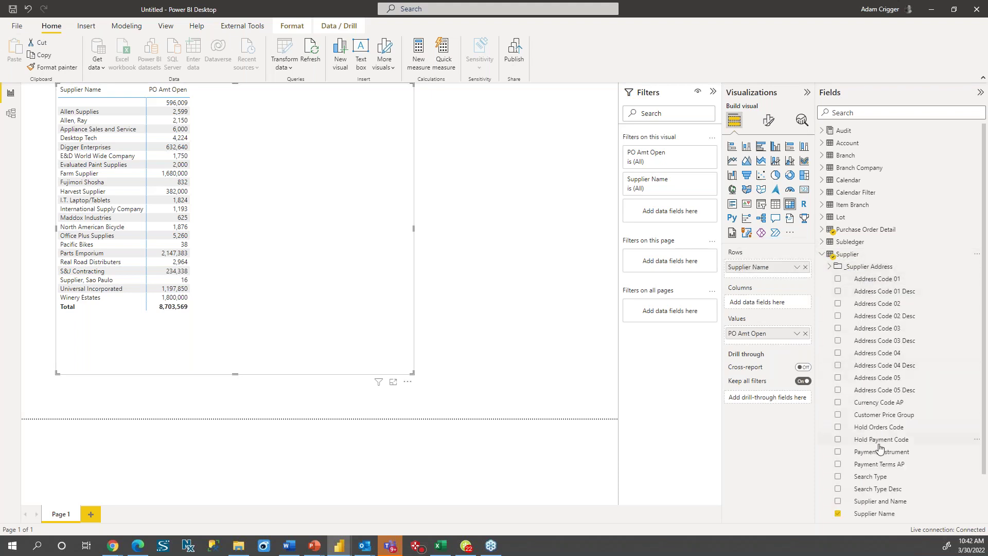